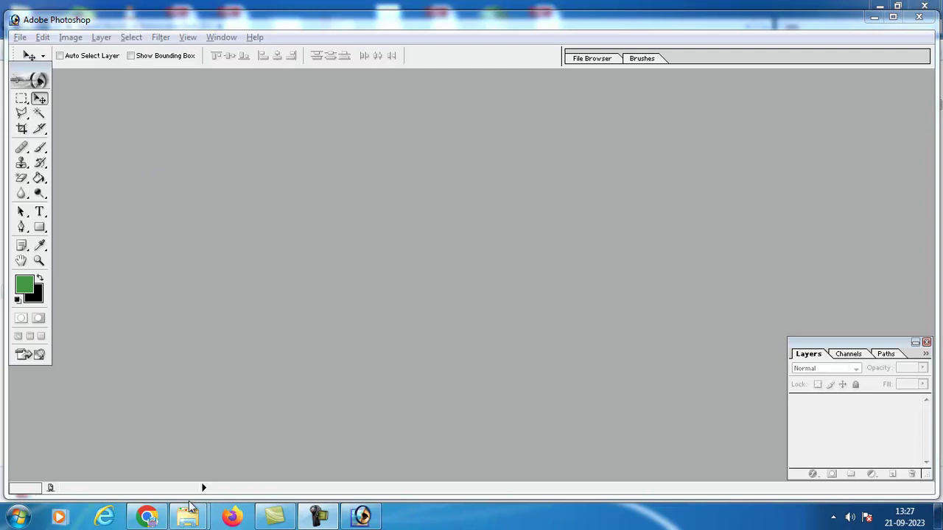
Switch to the JPG search results for Removable Disk (F:) and select the yellow-saree portrait 410a7093d56ff8ed497b6ee996d64c6e.
mouse_move(190, 508)
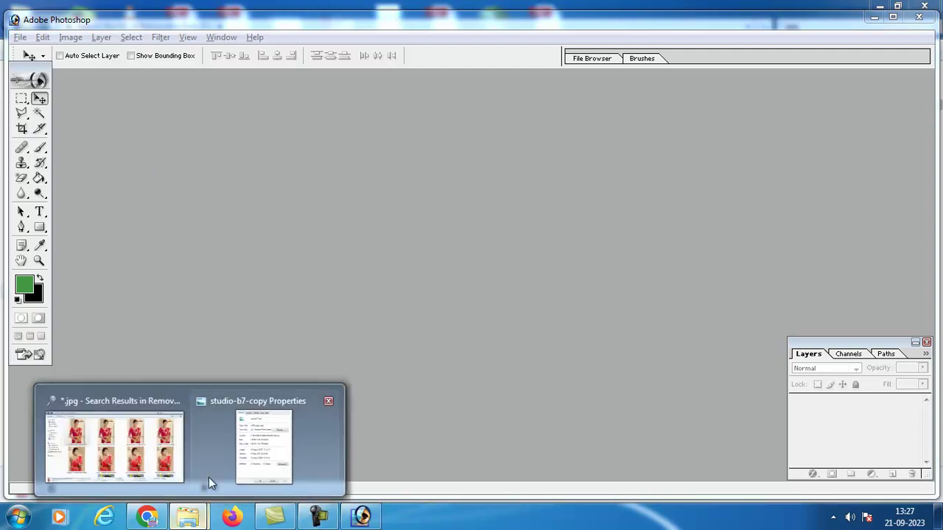
click(162, 436)
click(899, 8)
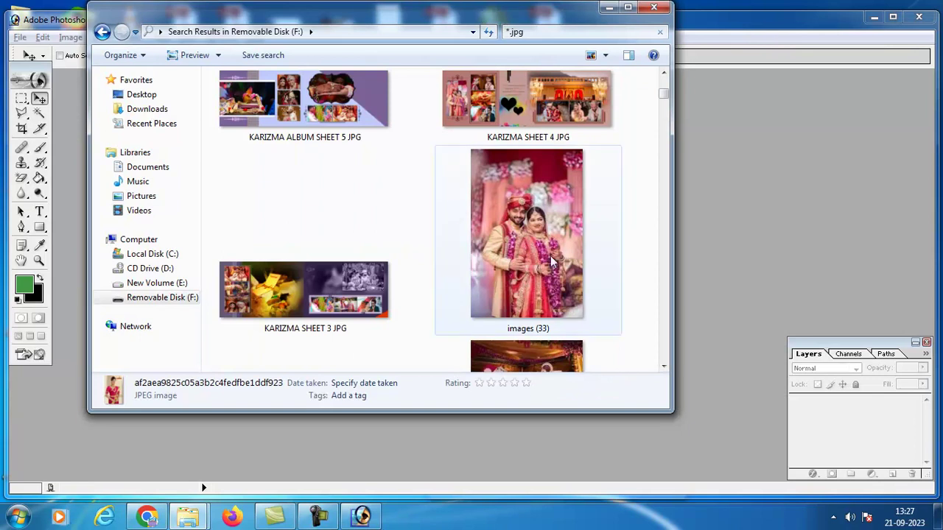
scroll(551, 244, up, 3)
scroll(548, 241, down, 3)
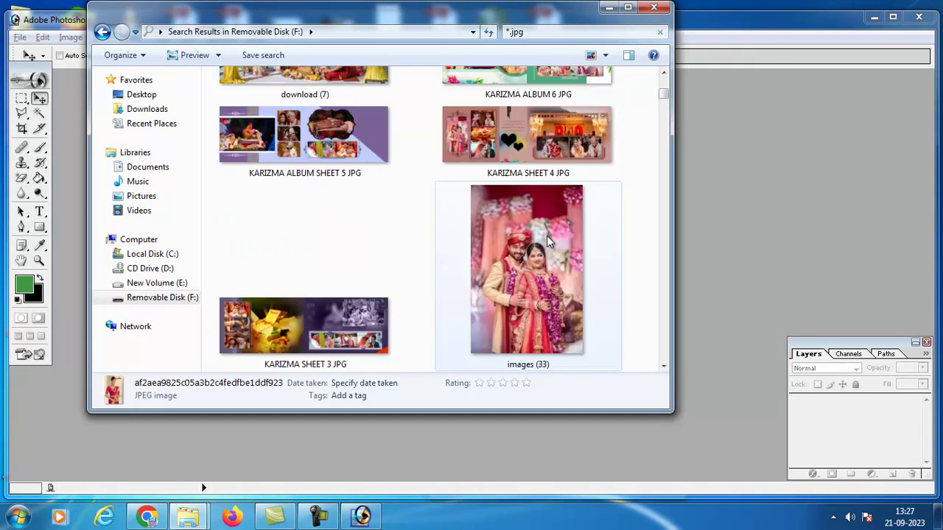
scroll(546, 235, down, 10)
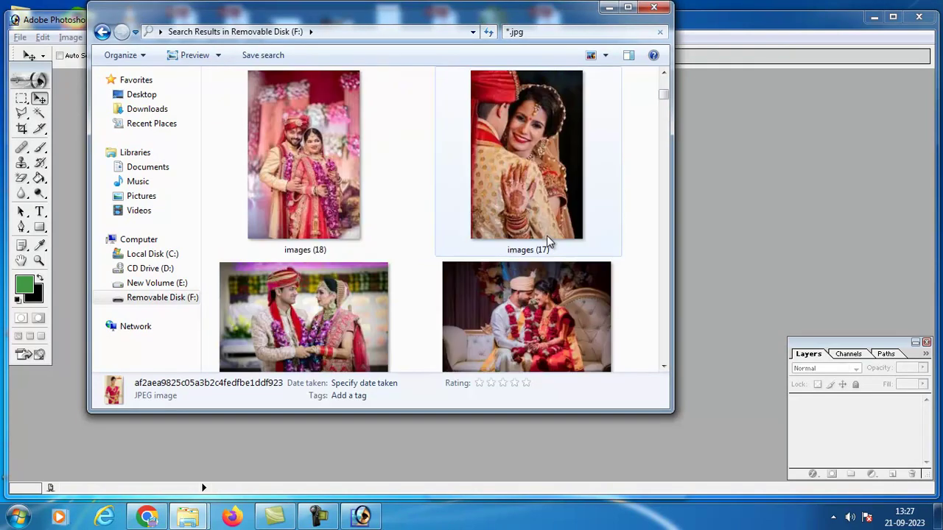
scroll(547, 242, down, 10)
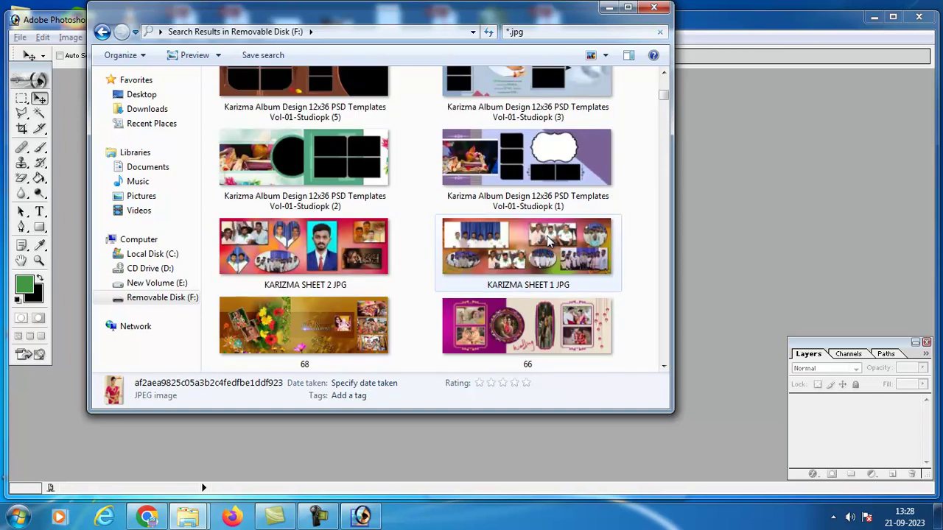
scroll(546, 235, down, 10)
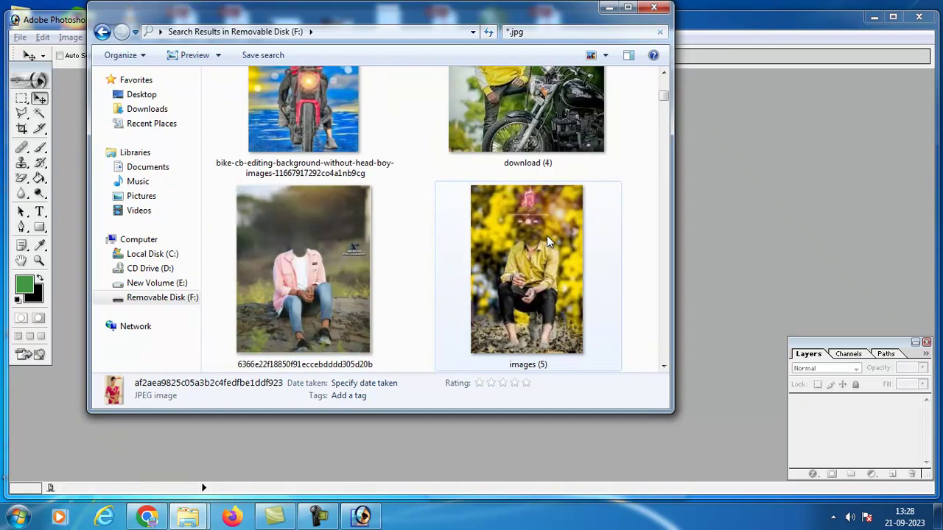
click(628, 8)
scroll(547, 288, down, 10)
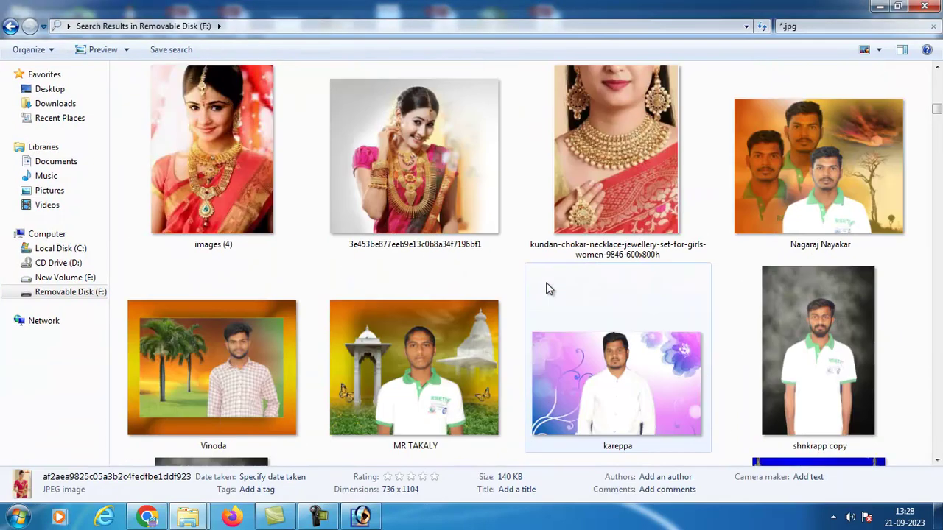
scroll(547, 288, down, 10)
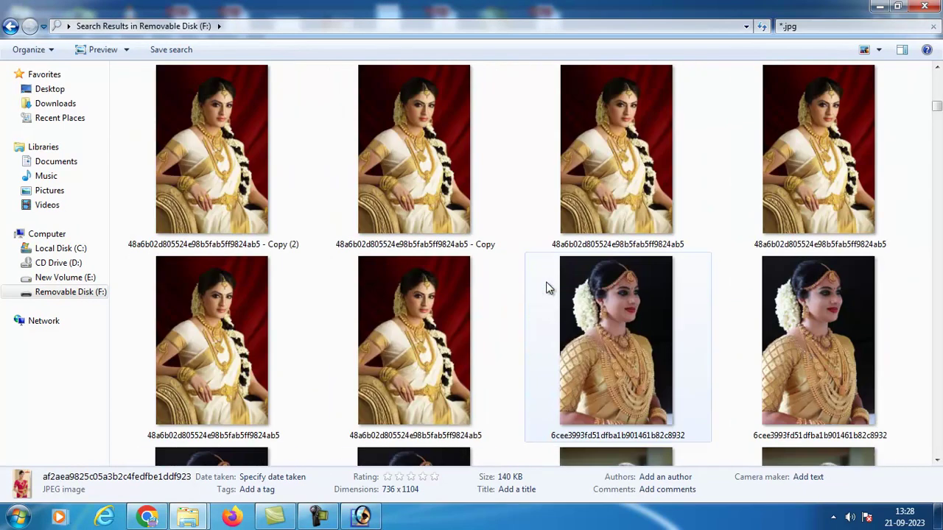
scroll(546, 289, down, 10)
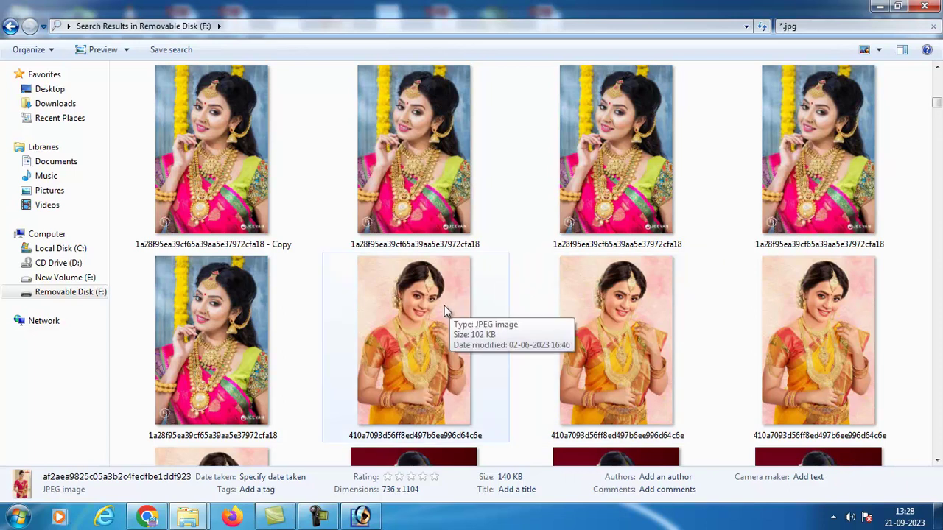
click(424, 359)
Open the selected yellow-saree portrait in Photoshop and maximize both the program and the image window.
click(361, 516)
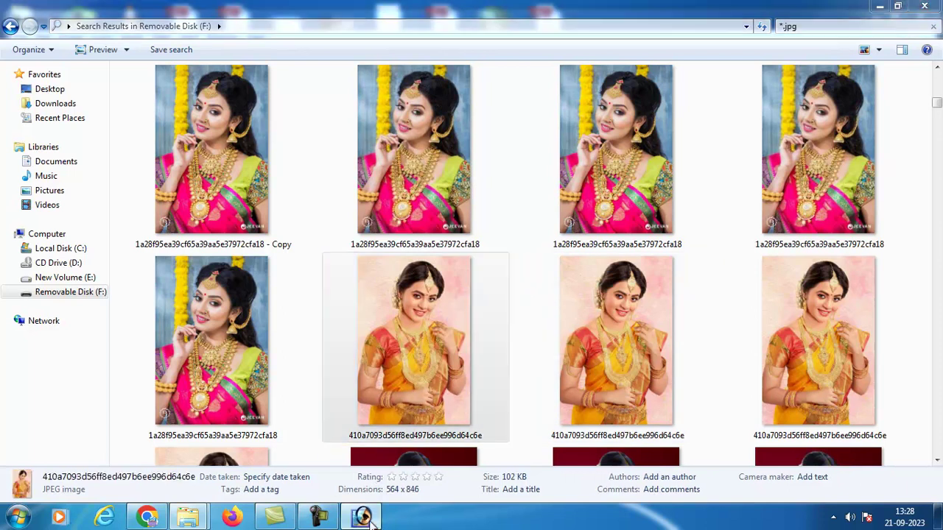
drag(801, 26, 808, 332)
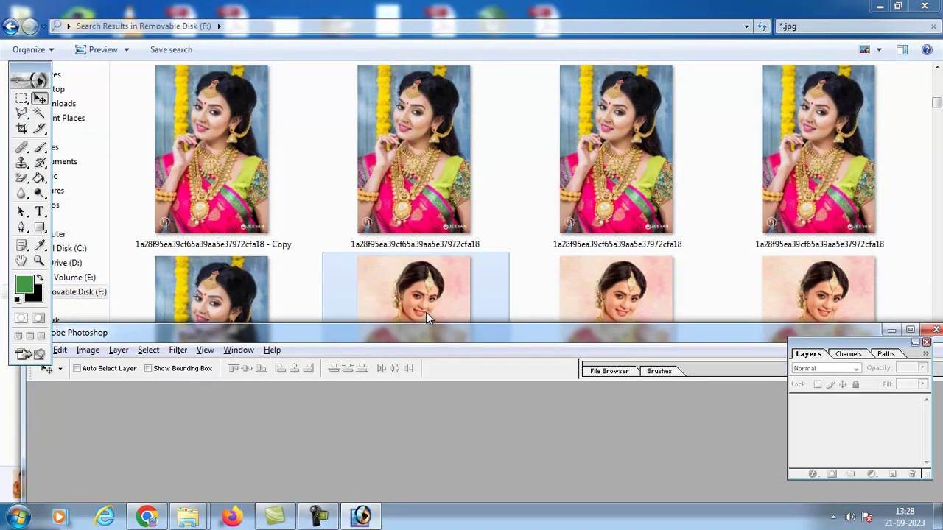
drag(426, 312, 414, 405)
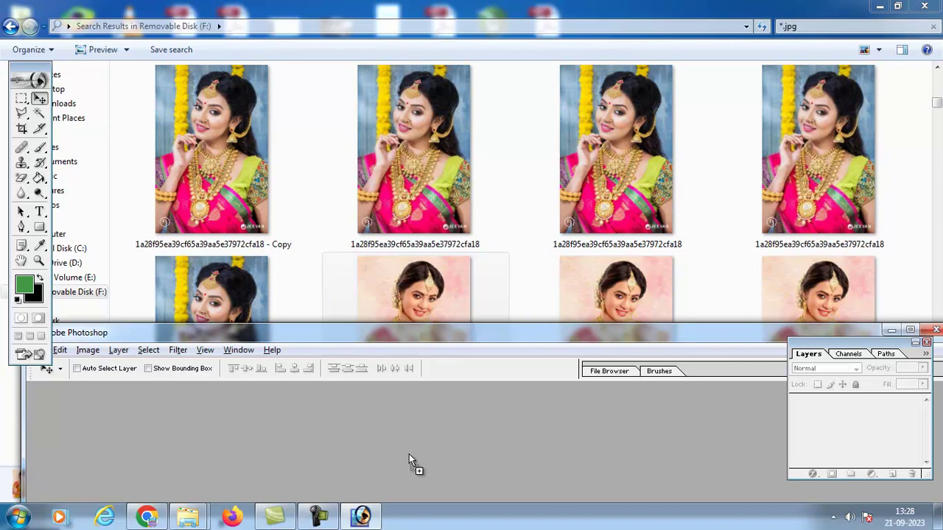
drag(409, 454, 409, 454)
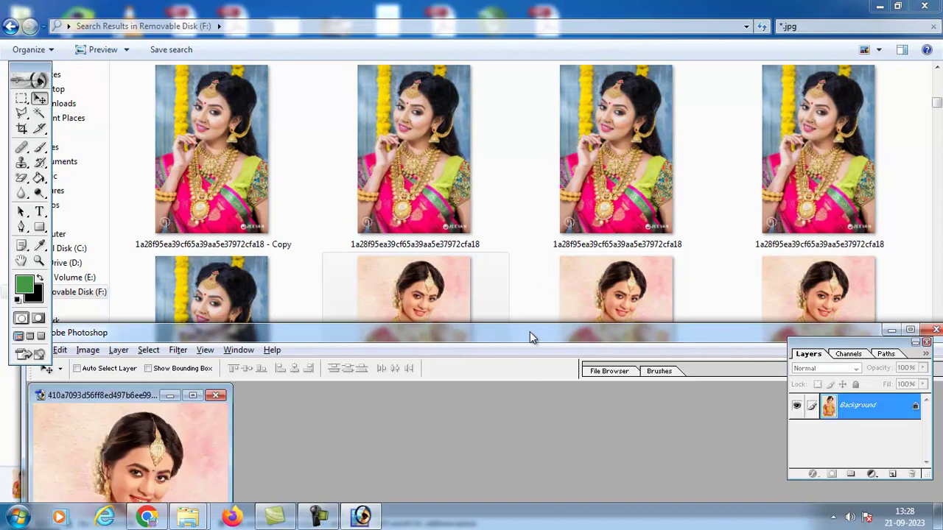
double_click(529, 335)
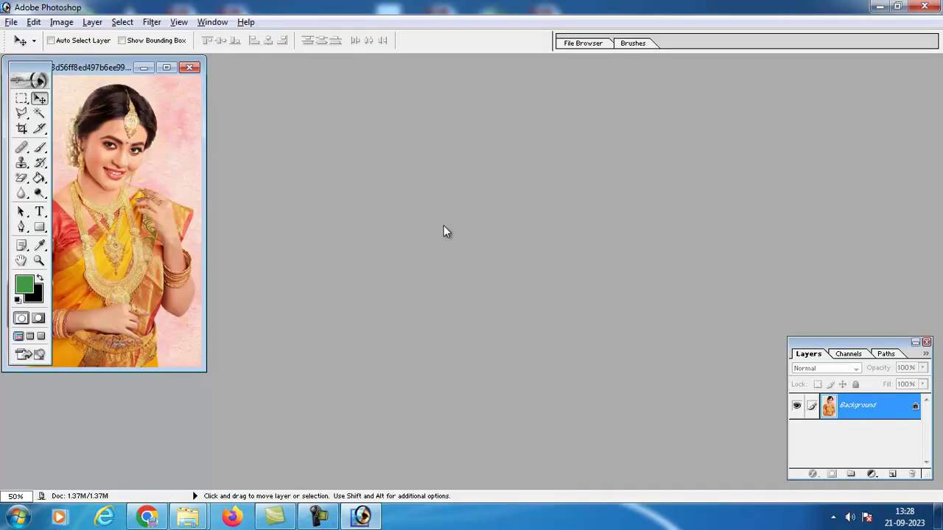
click(168, 66)
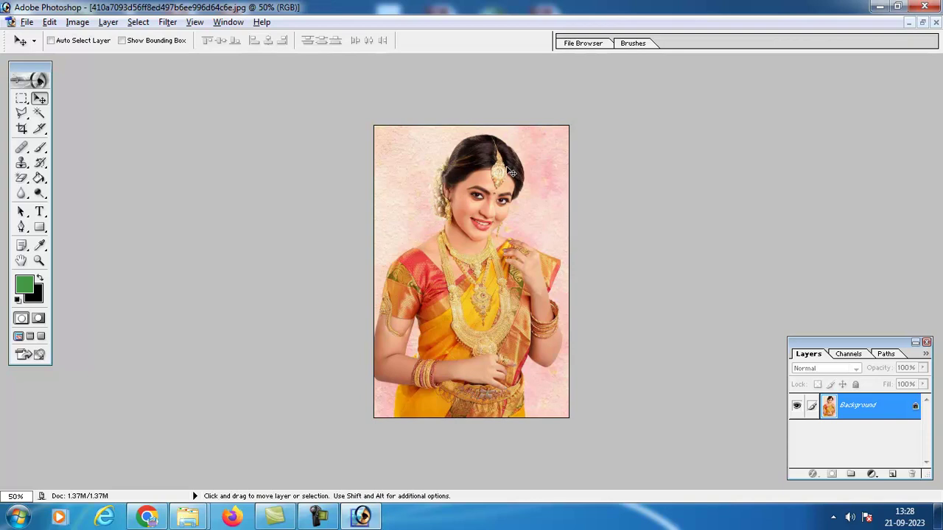
Erase the pink background around the woman with the Magic Eraser Tool at tolerance 32, and move the cut-out slightly upward.
click(28, 183)
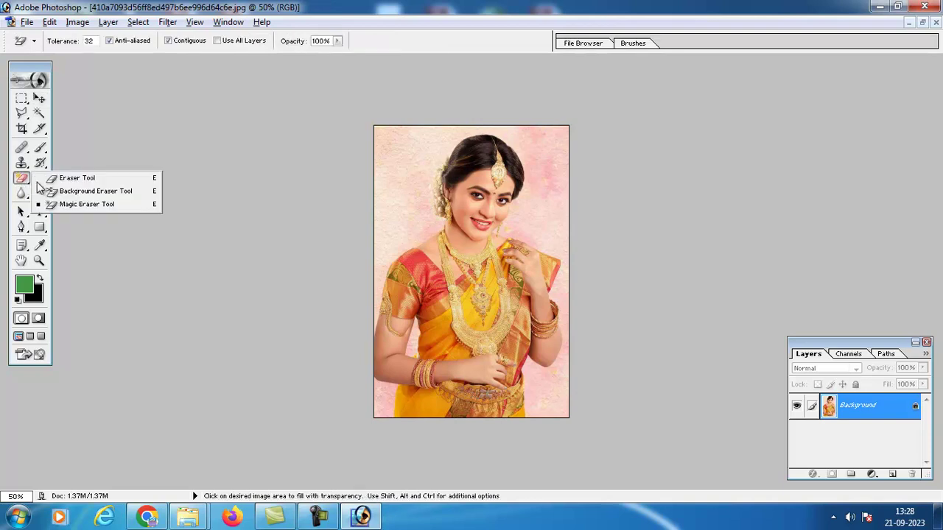
click(100, 206)
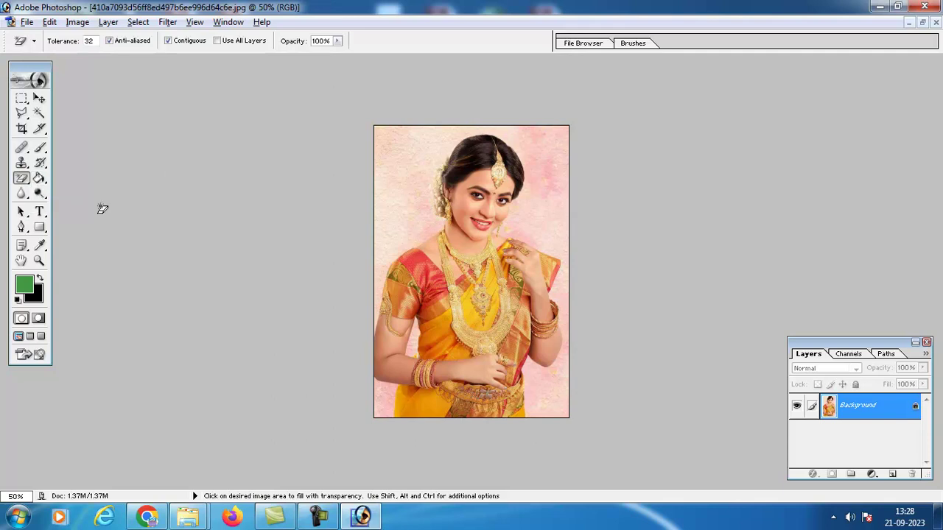
click(396, 220)
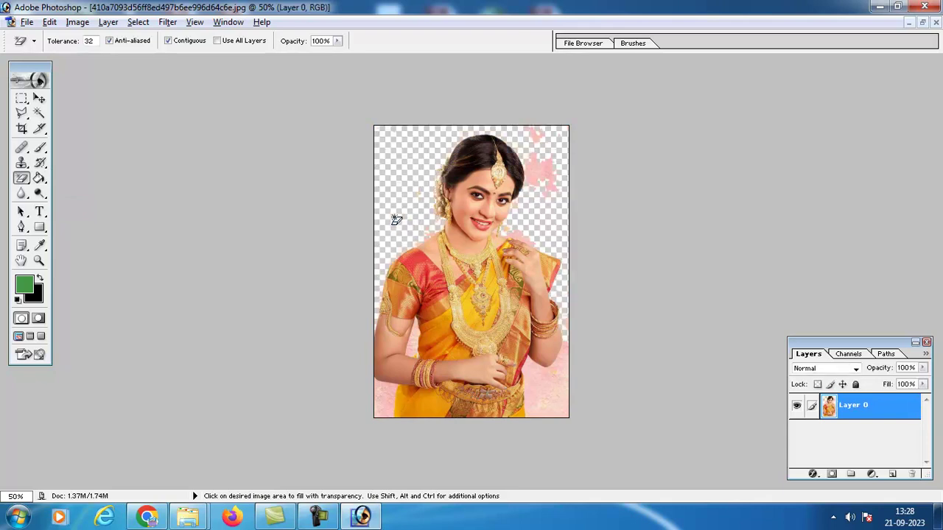
click(549, 182)
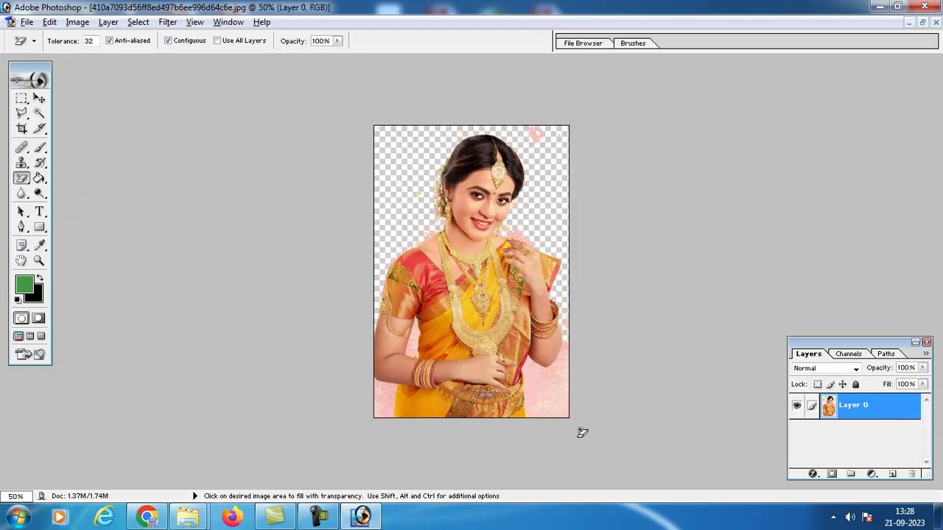
click(554, 399)
click(387, 399)
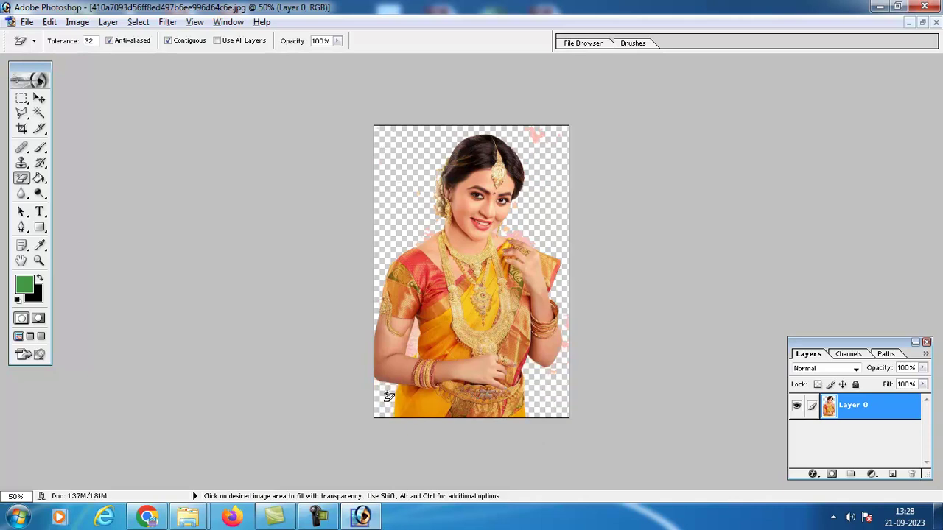
click(538, 140)
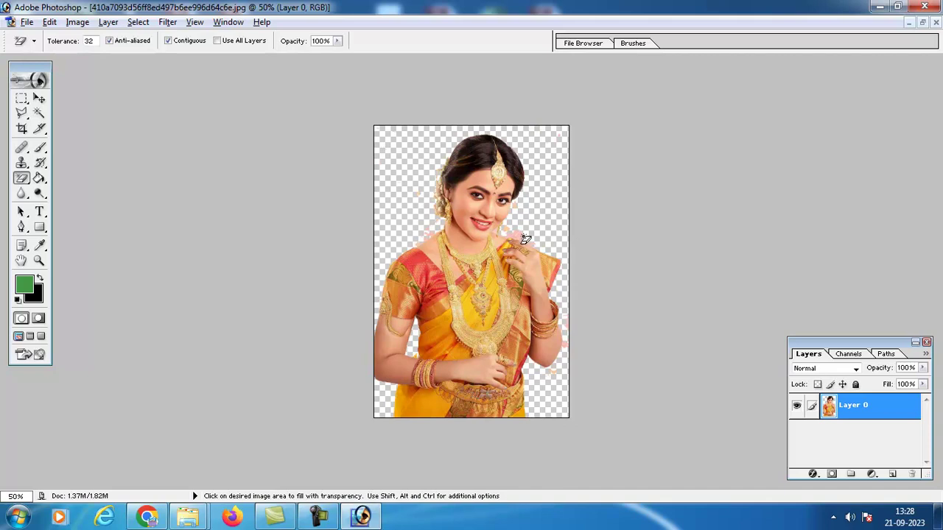
click(40, 100)
drag(498, 321, 495, 310)
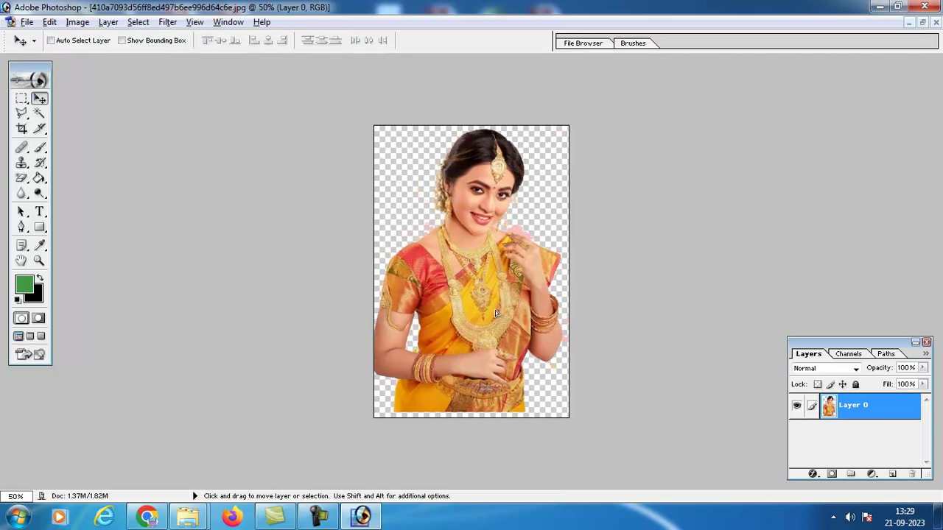
Switch to the JPG search results in Windows Explorer and select the pink background image flowers_background_psd_layered_5_177379.
click(360, 519)
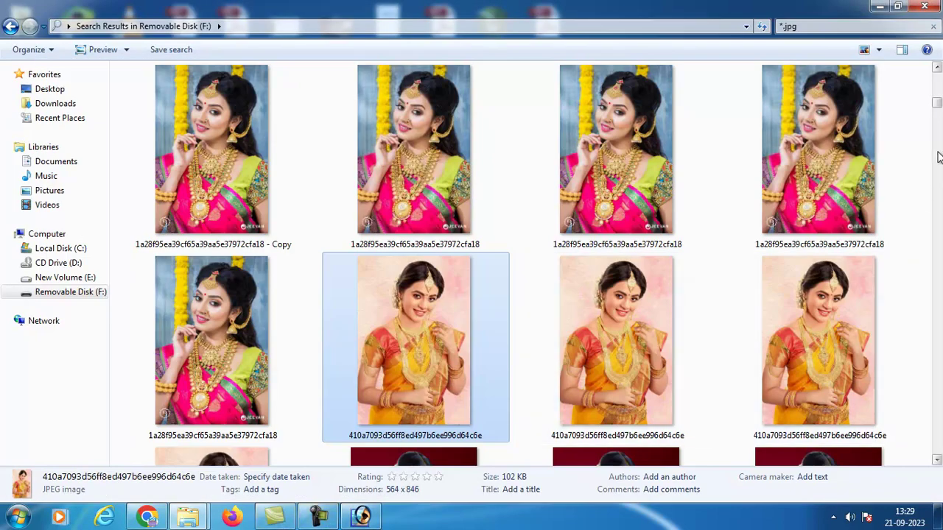
drag(936, 103, 937, 143)
scroll(579, 354, down, 5)
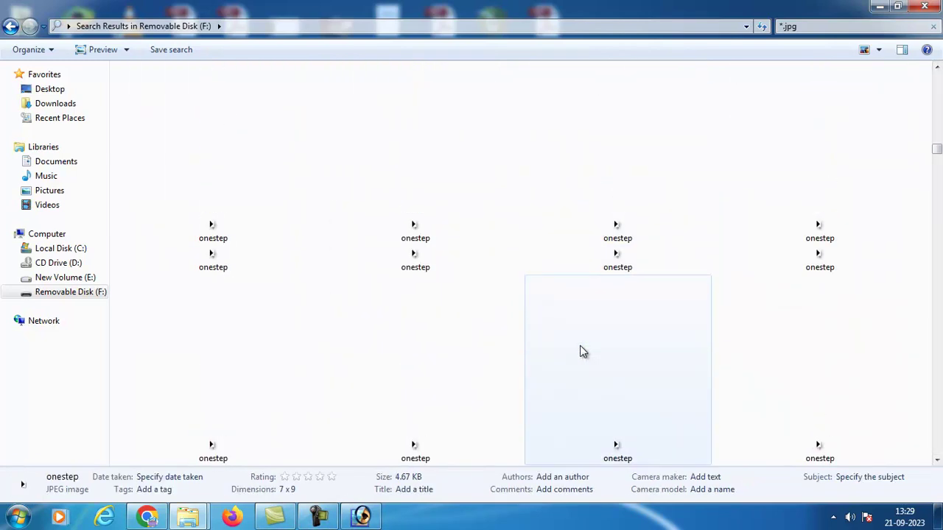
scroll(582, 353, up, 5)
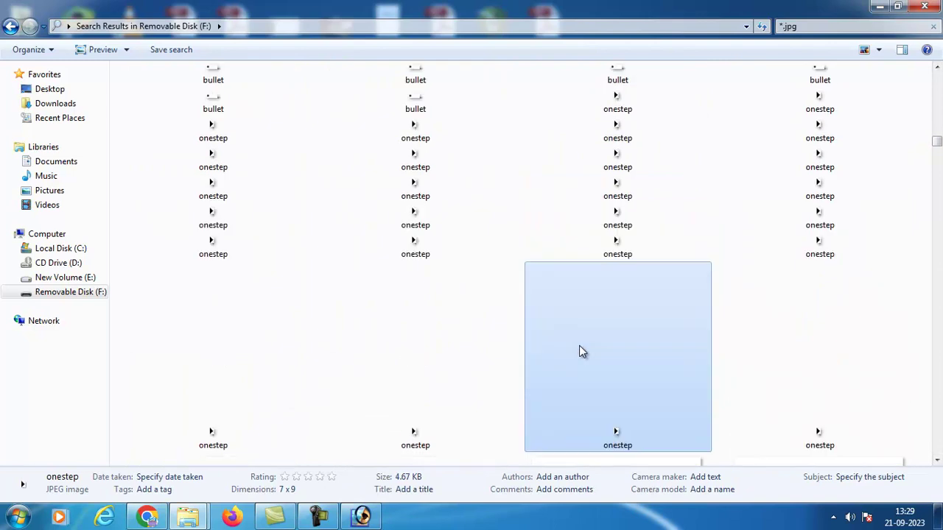
scroll(581, 351, up, 10)
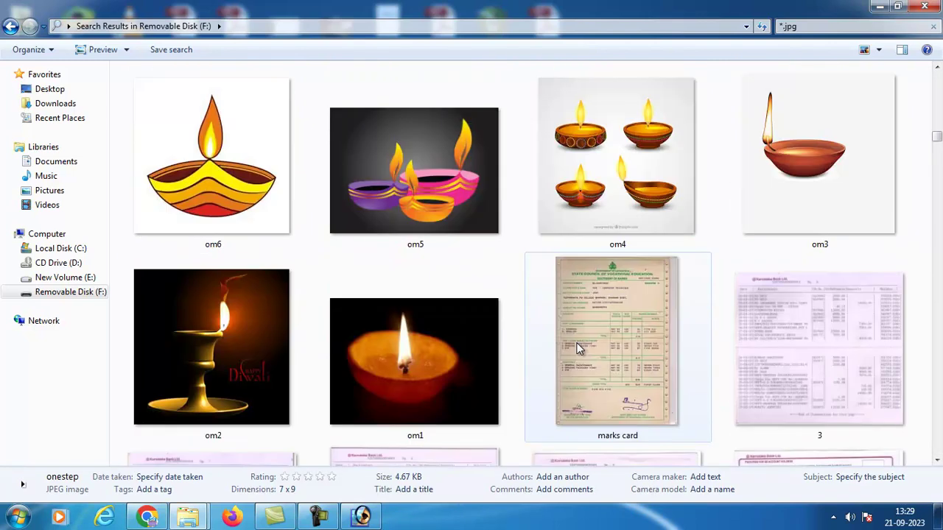
scroll(579, 349, down, 5)
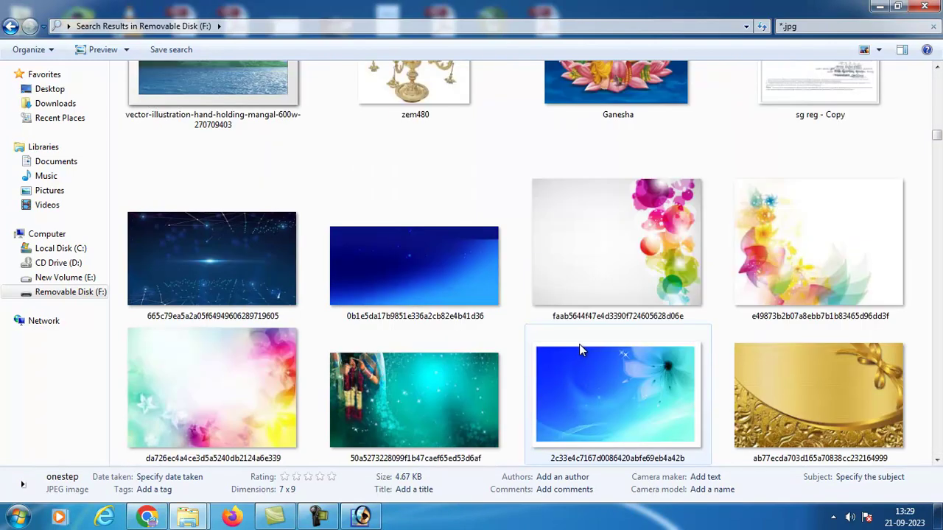
scroll(579, 344, down, 2)
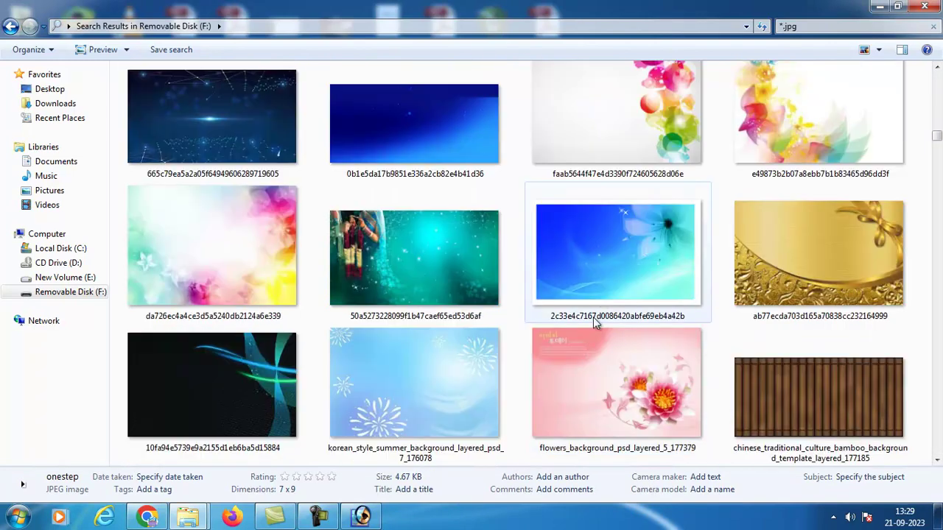
click(612, 400)
Copy the folder location F:\RSETI DTP\JPG Baground from the flower background image's properties.
right_click(611, 400)
click(653, 388)
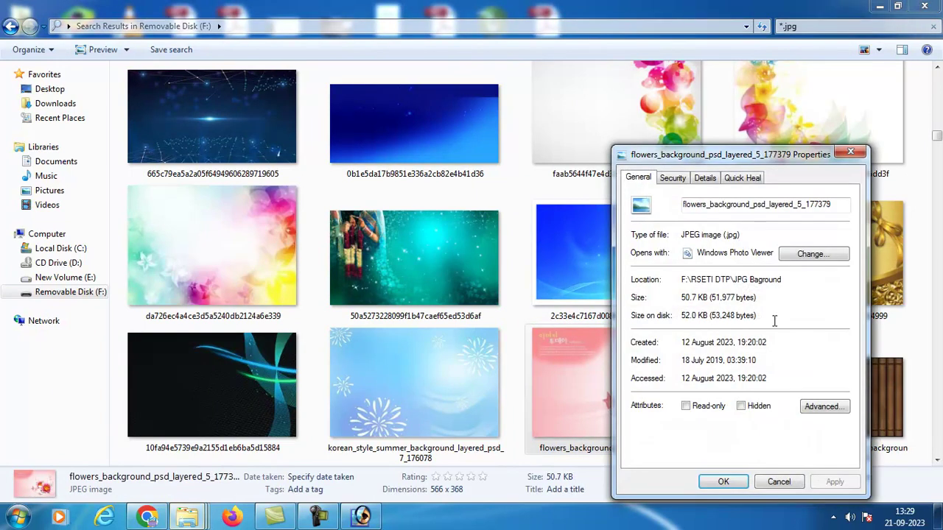
drag(793, 280, 648, 318)
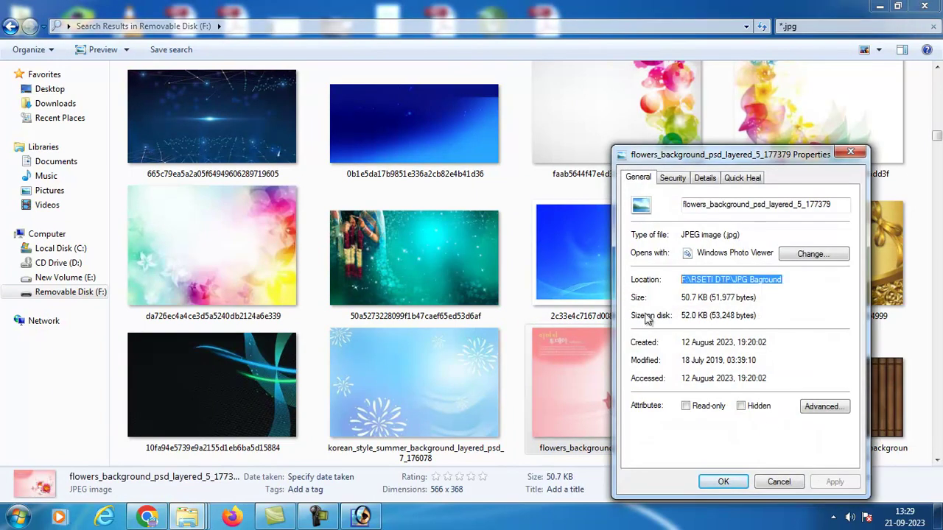
click(779, 481)
Switch to Photoshop, start opening an image from F:\RSETI DTP\JPG Baground, and show the folder's files as thumbnails.
click(361, 517)
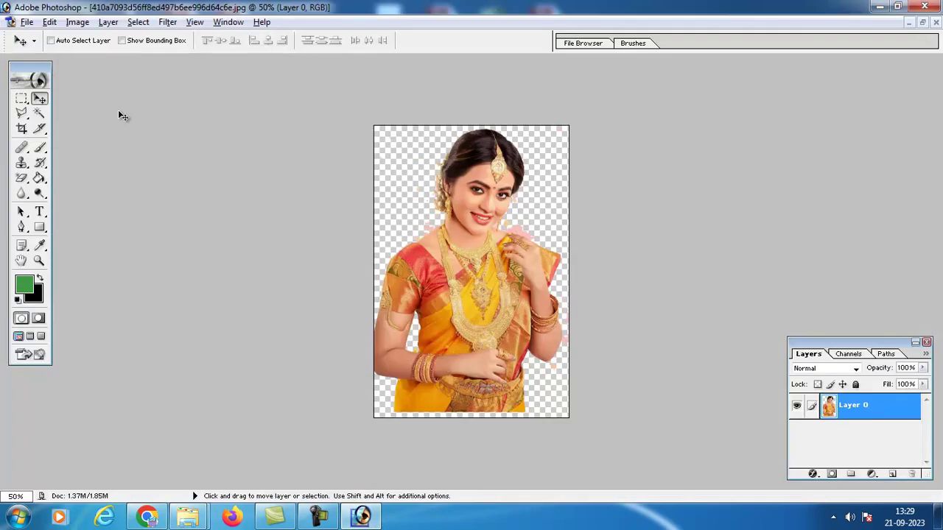
click(24, 22)
click(46, 53)
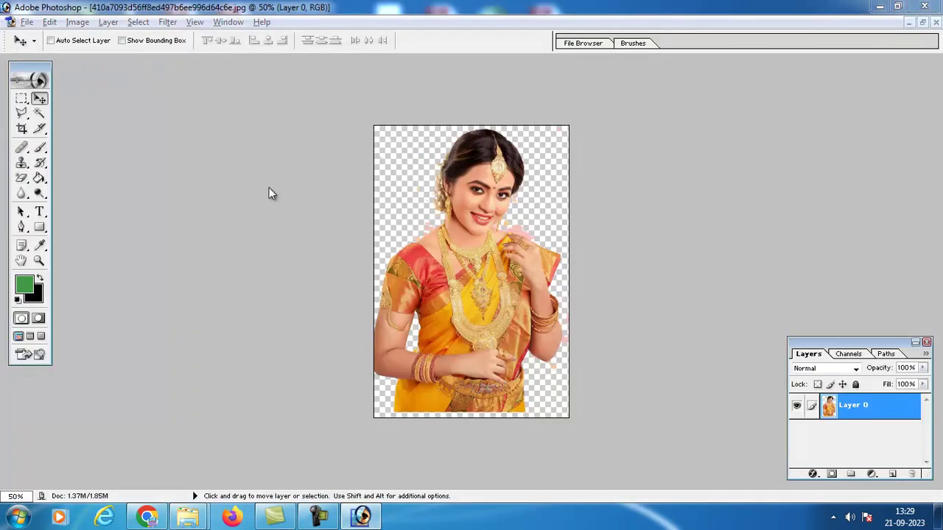
text(F:\RSETI DTP\JPG Bagound)
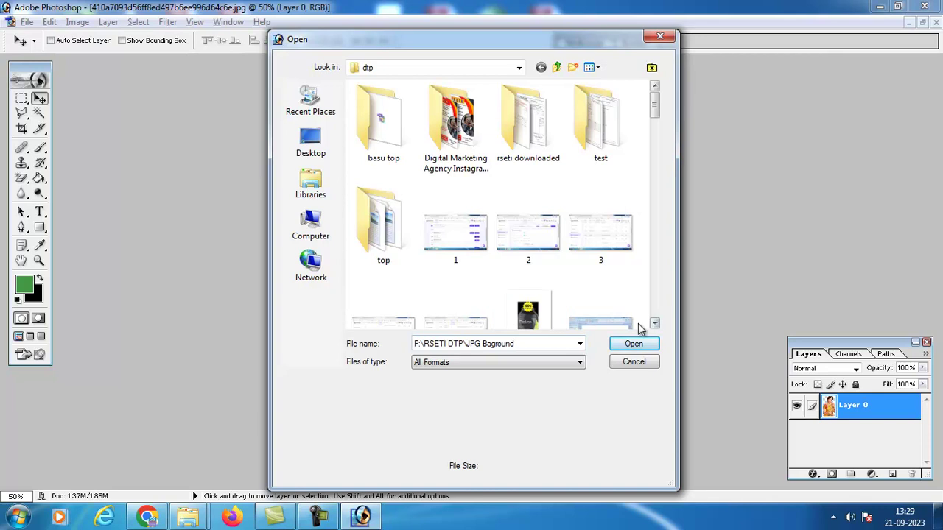
click(633, 346)
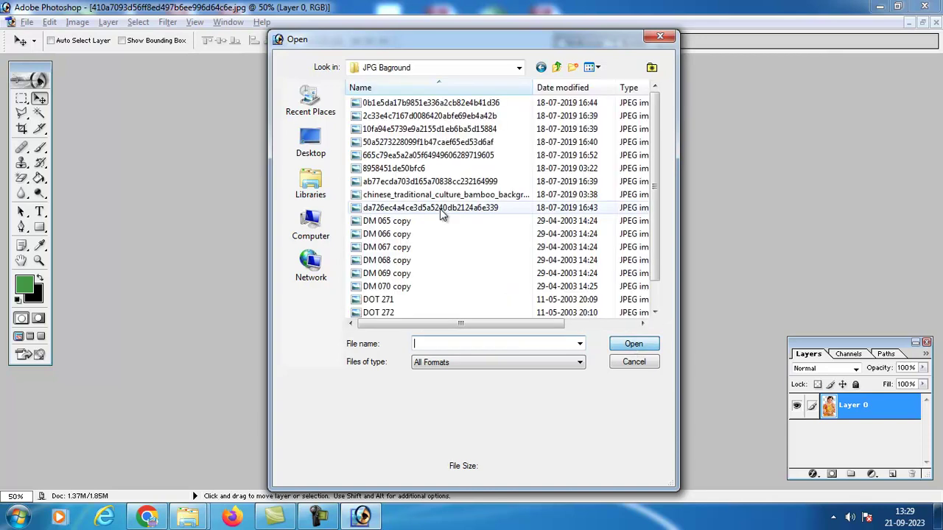
click(600, 67)
click(625, 100)
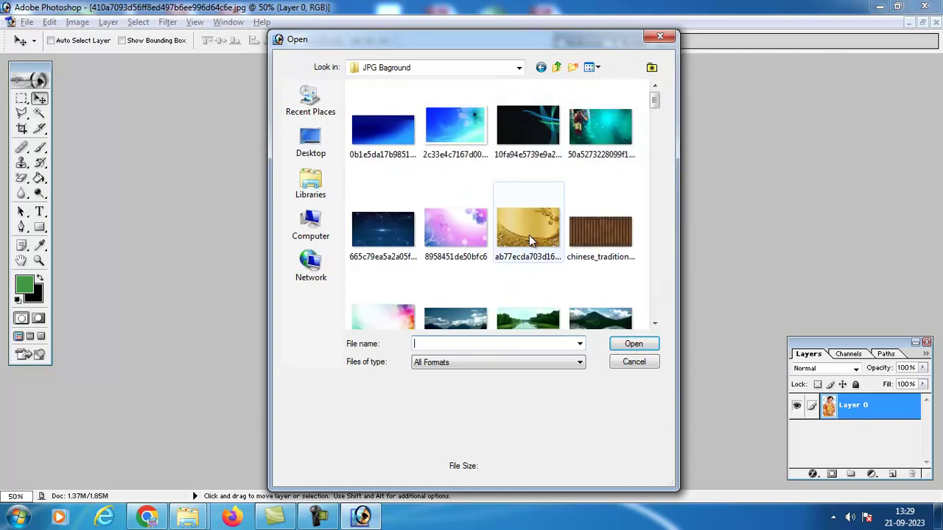
Open the sunset harbour background image DM 069 copy from the JPG Baground folder.
click(532, 220)
scroll(534, 225, down, 5)
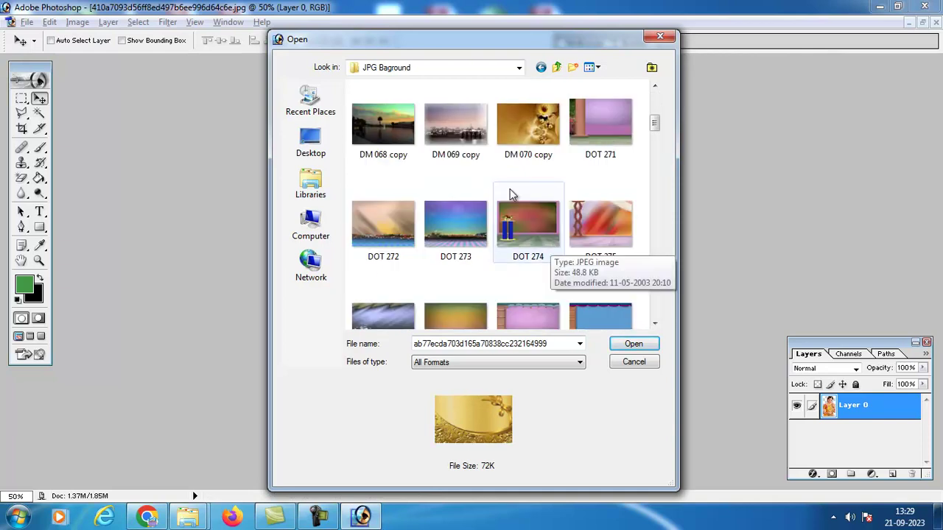
click(451, 139)
click(634, 344)
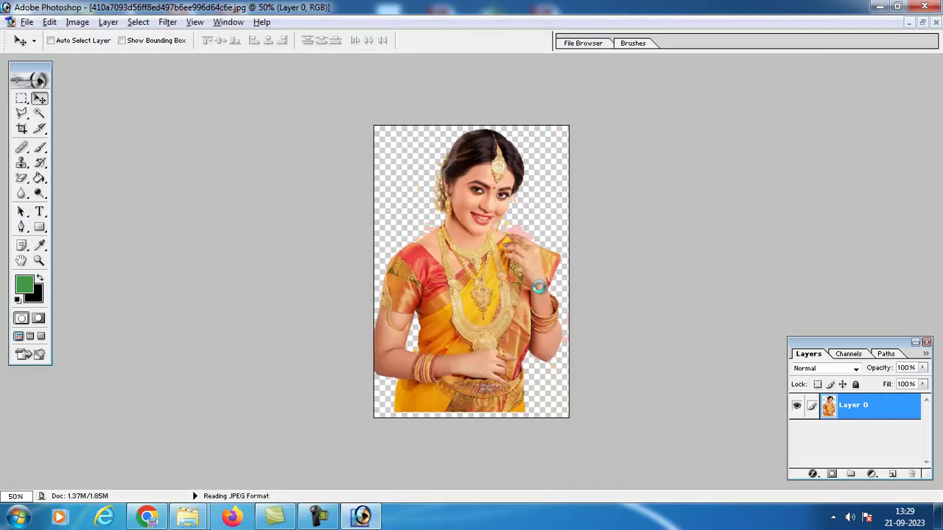
Arrange the background image beside the portrait and copy the woman's cut-out into DM 069 copy.jpg as a new layer.
drag(321, 78, 519, 106)
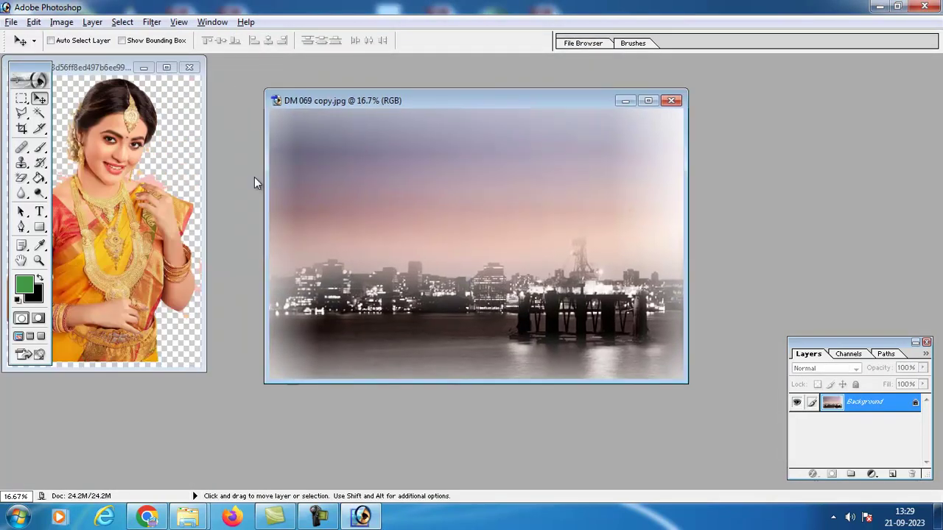
click(147, 221)
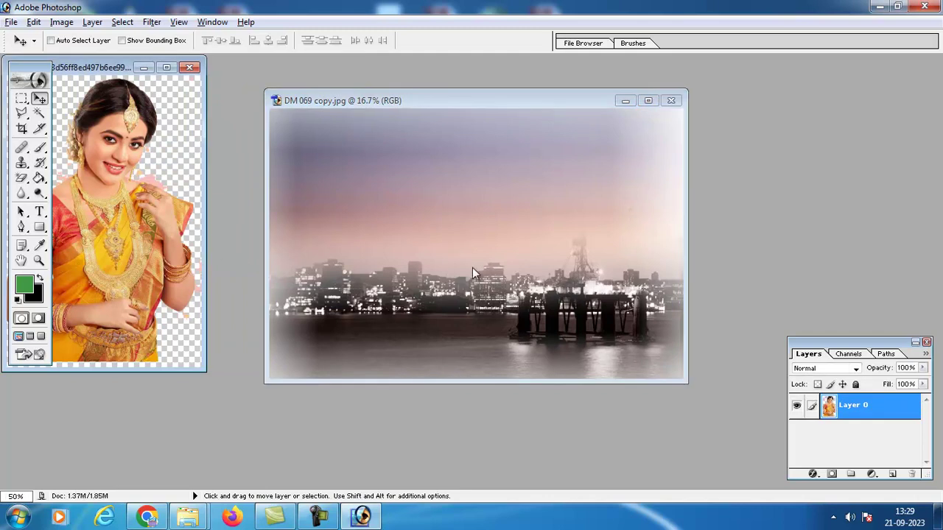
drag(143, 251, 412, 243)
drag(435, 275, 395, 275)
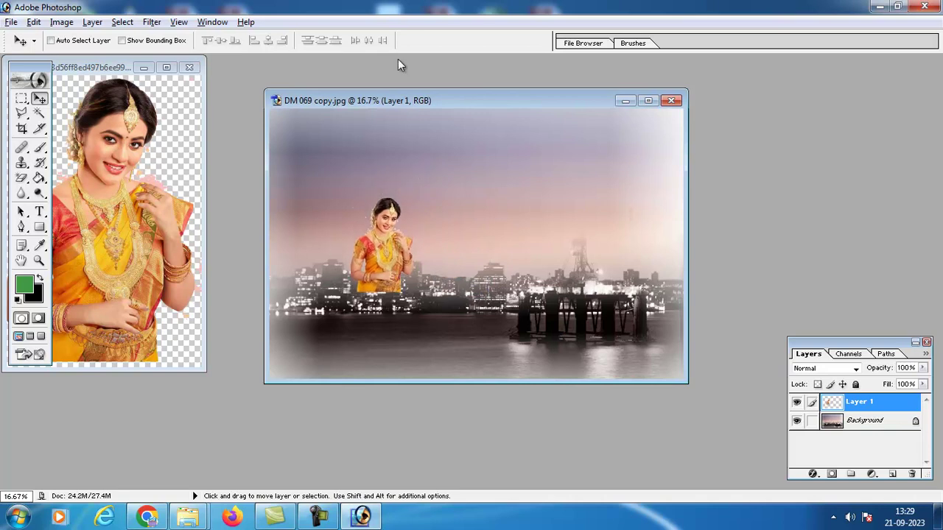
Enlarge the woman's layer to about 195% width and 189% height and place it in the lower-left corner of the harbour background.
click(136, 45)
drag(418, 296, 480, 382)
drag(428, 306, 364, 305)
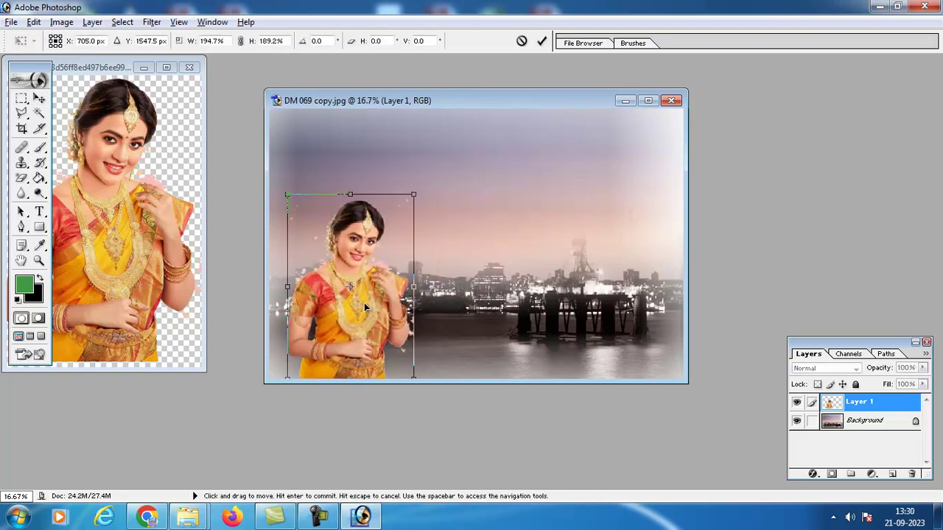
key(Return)
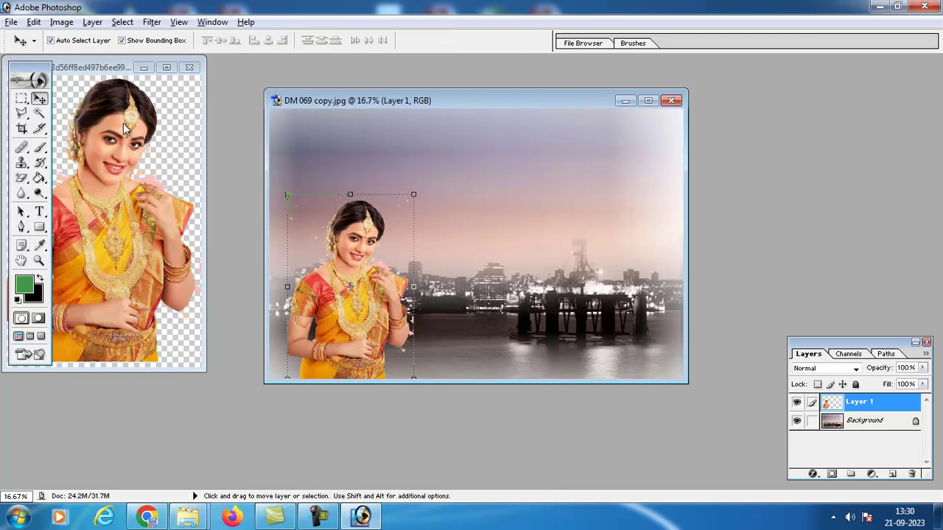
Return to the maximized portrait of the woman and undo the layer move and all Magic Eraser edits.
click(167, 67)
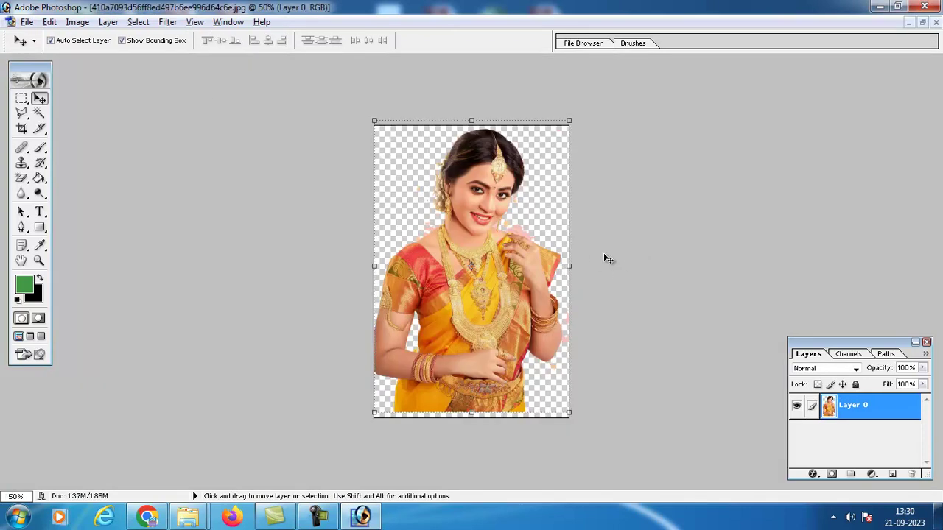
key(alt)
key(shift+Down)
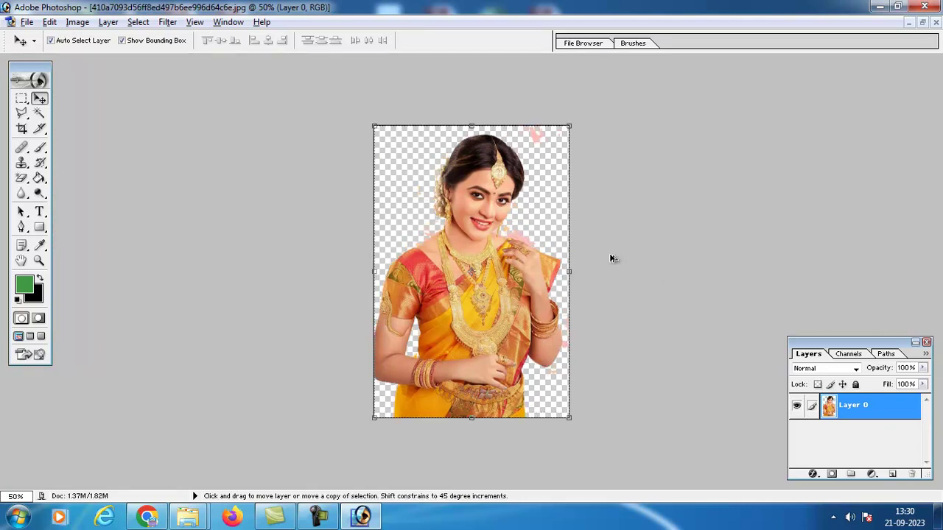
key(shift+Up)
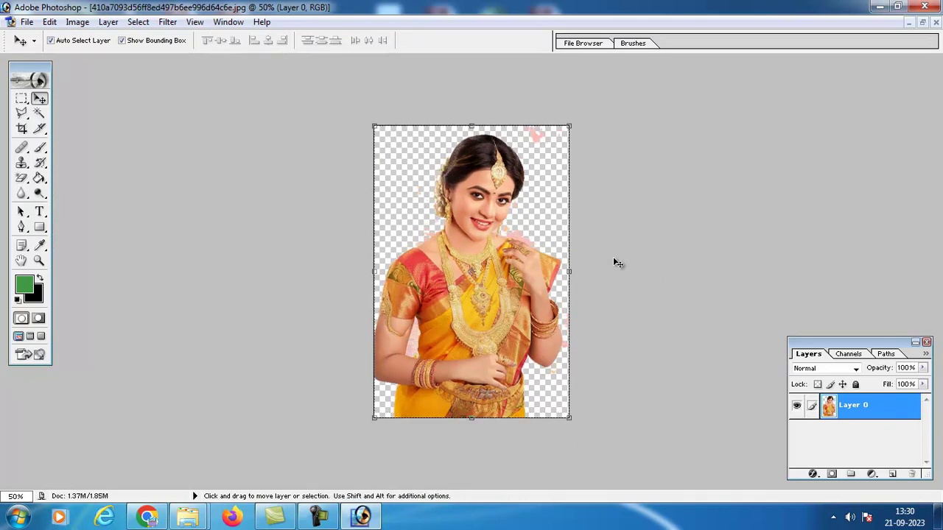
key(shift+Up)
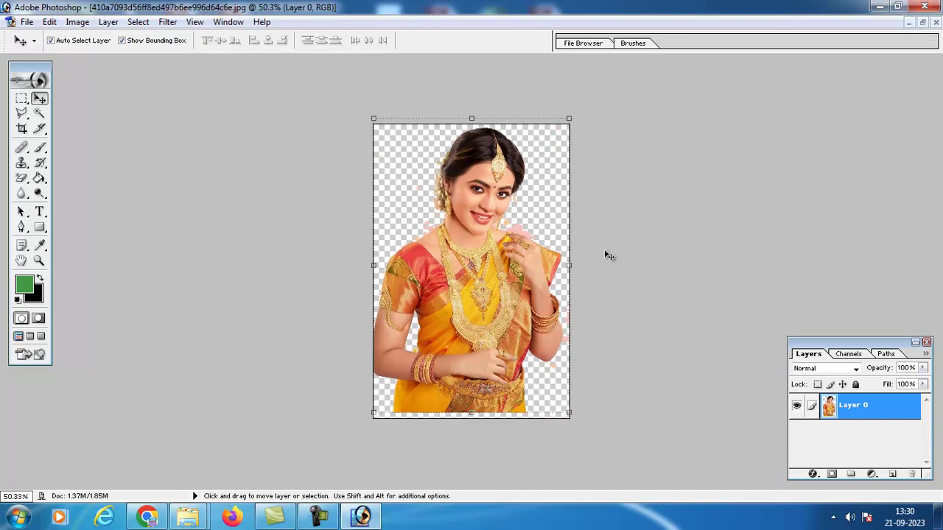
key(shift+Down)
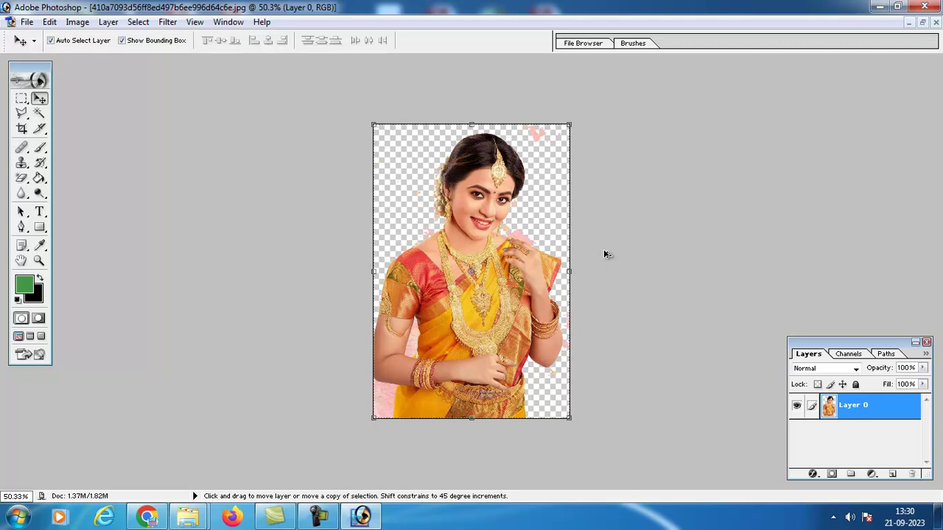
key(ctrl+alt+z)
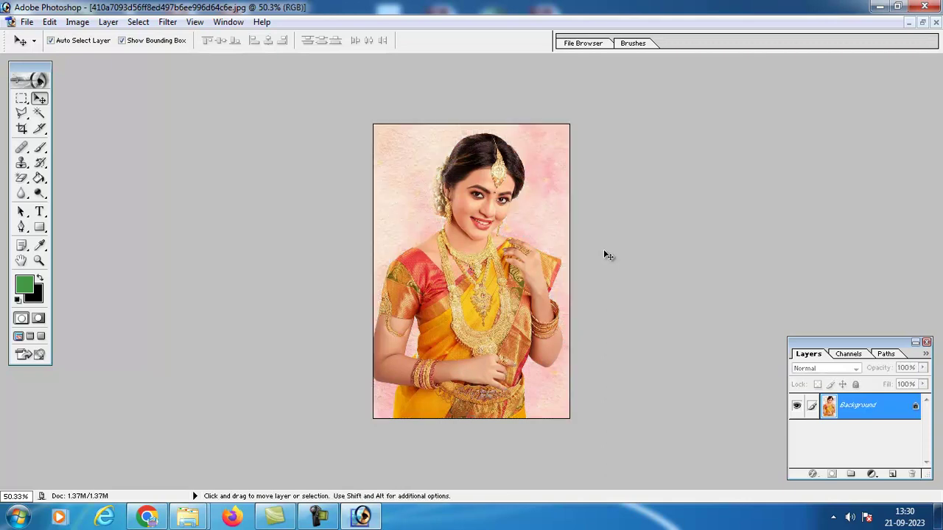
Try to outline the woman's shoulder and neck with the Lasso Tool at 200% zoom, and deselect the result.
drag(22, 115, 76, 117)
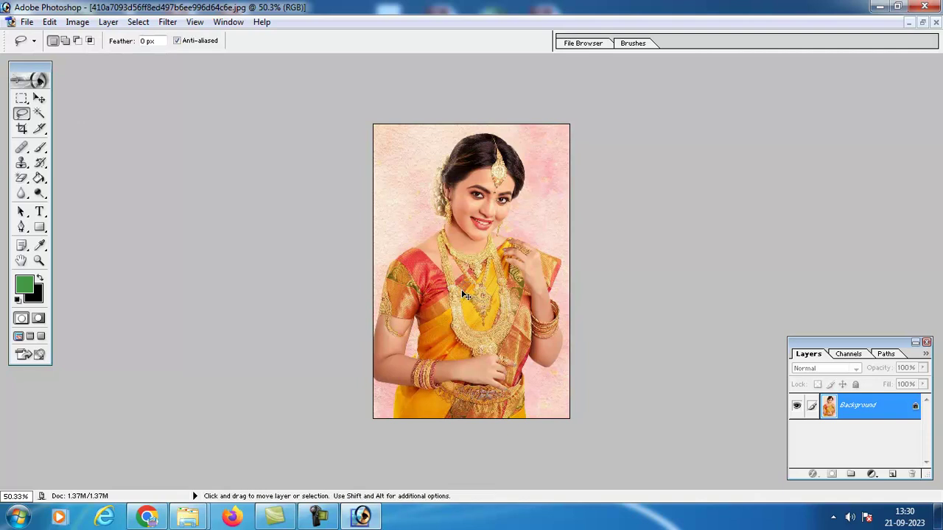
key(ctrl+space)
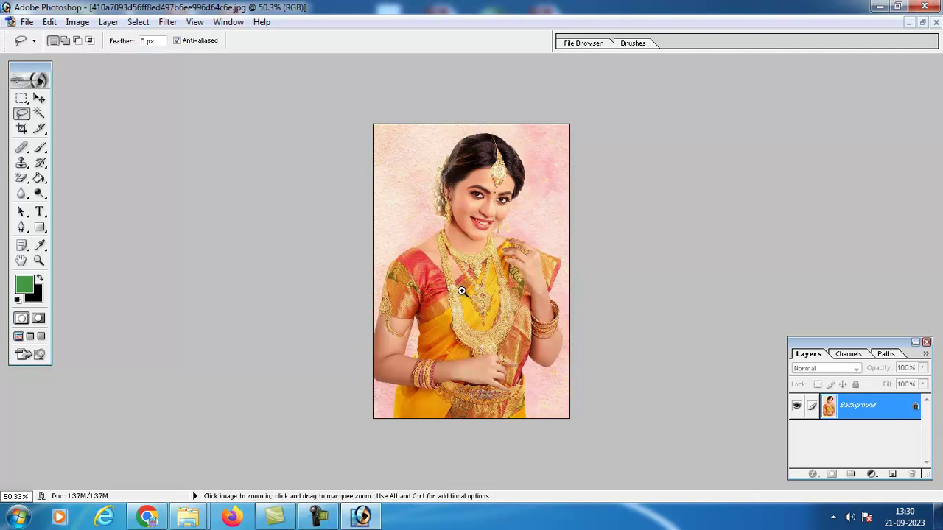
click(461, 290)
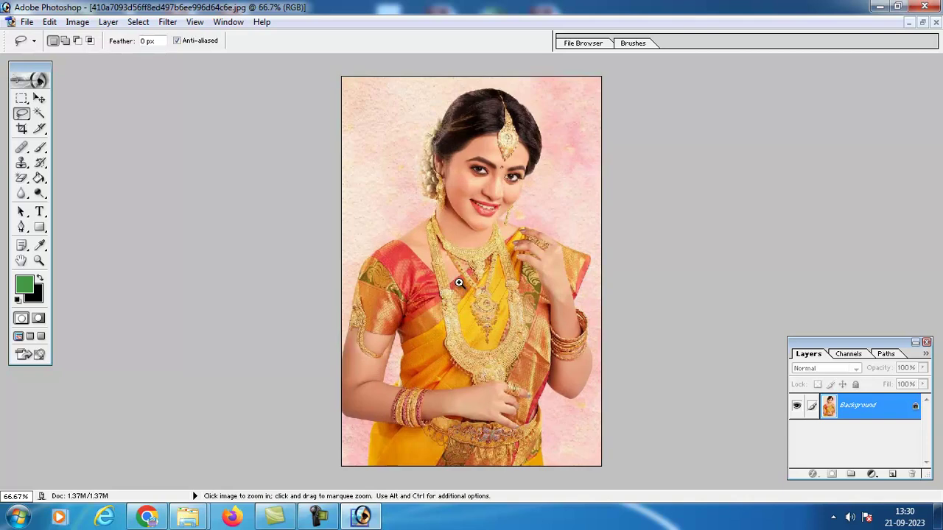
click(461, 289)
click(411, 244)
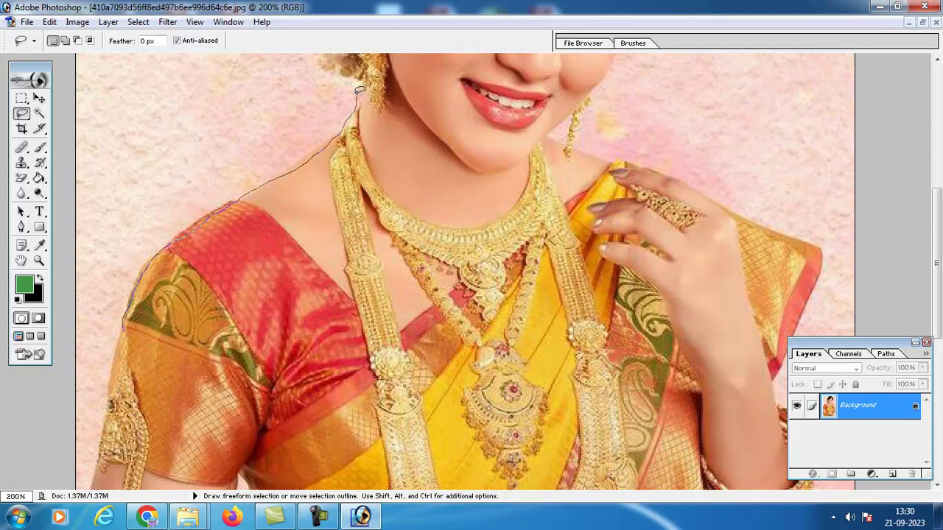
drag(362, 87, 362, 92)
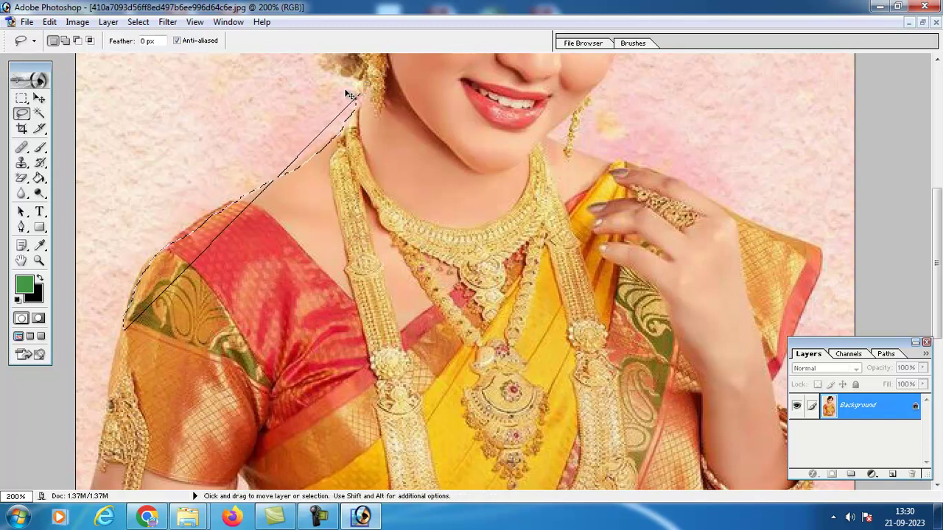
click(137, 22)
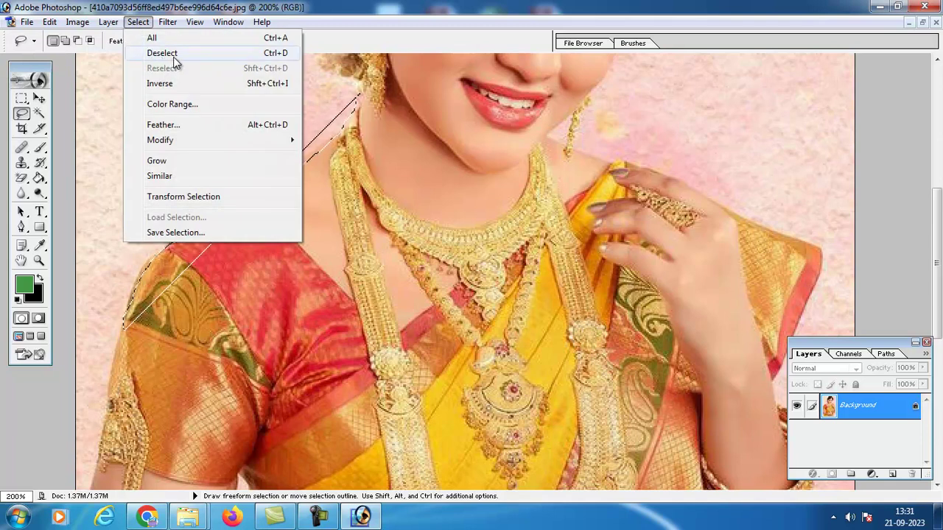
click(233, 54)
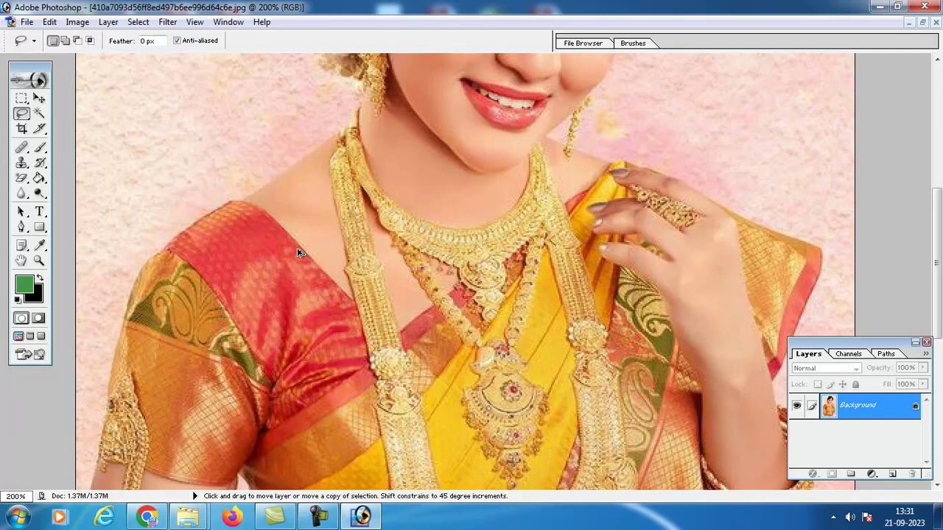
Try a freehand Lasso selection at 100% zoom from the woman's shoulder along the hair flowers to the top of her head.
key(ctrl)
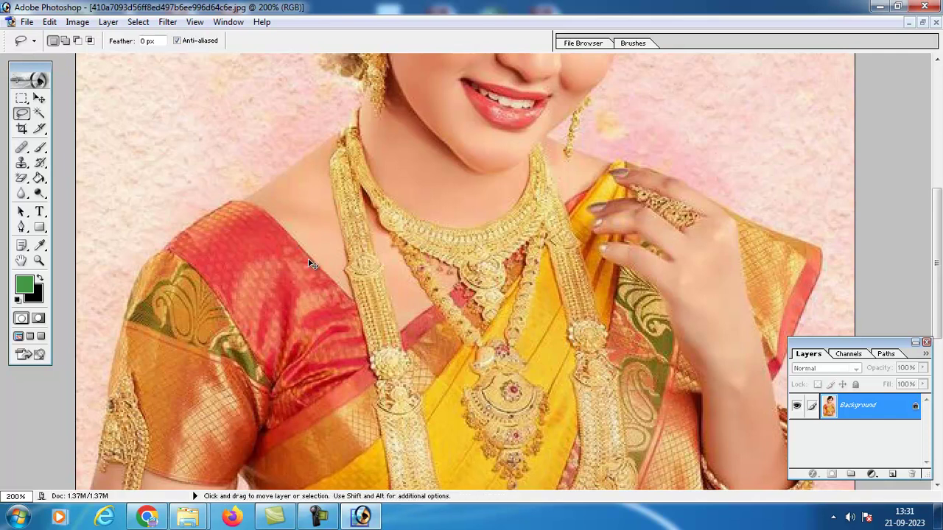
key(alt)
key(space)
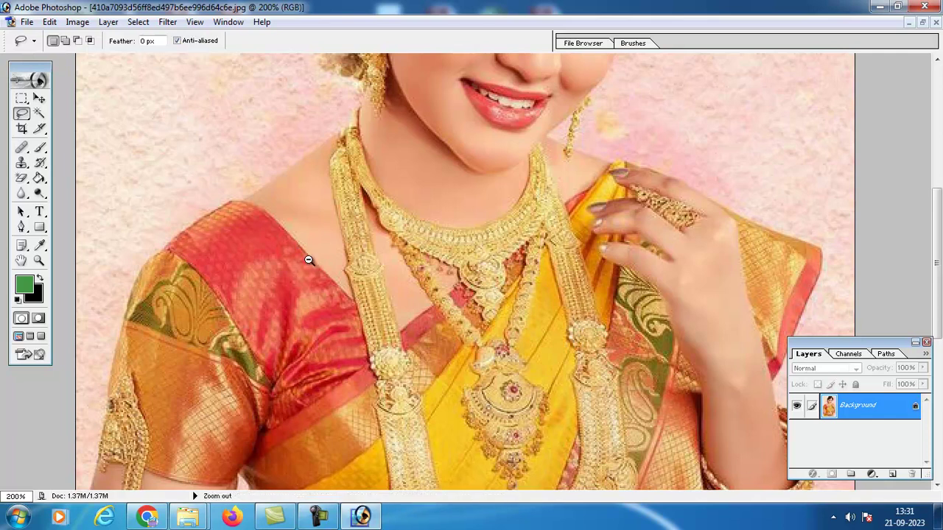
ctrl+alt+click(309, 260)
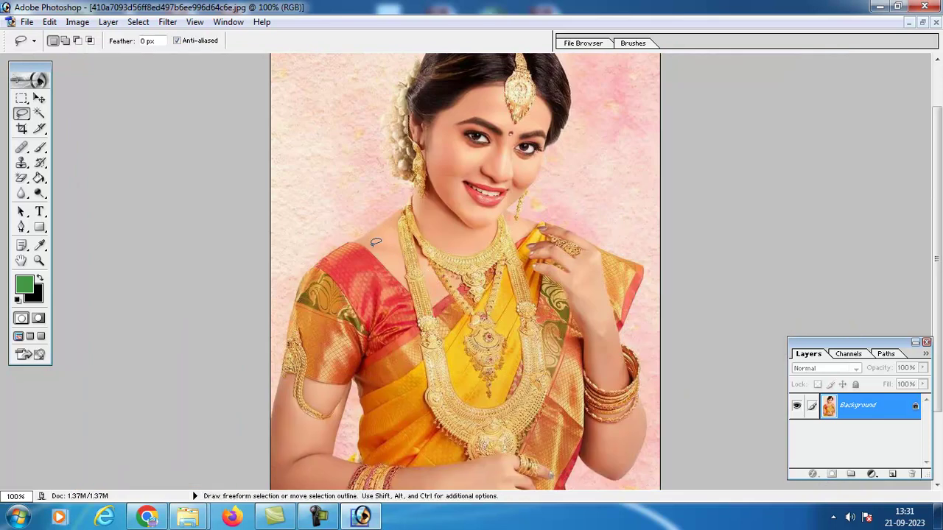
mouse_move(358, 237)
mouse_down()
mouse_move(414, 184)
mouse_move(392, 175)
mouse_move(387, 151)
mouse_move(386, 105)
mouse_move(411, 68)
mouse_up()
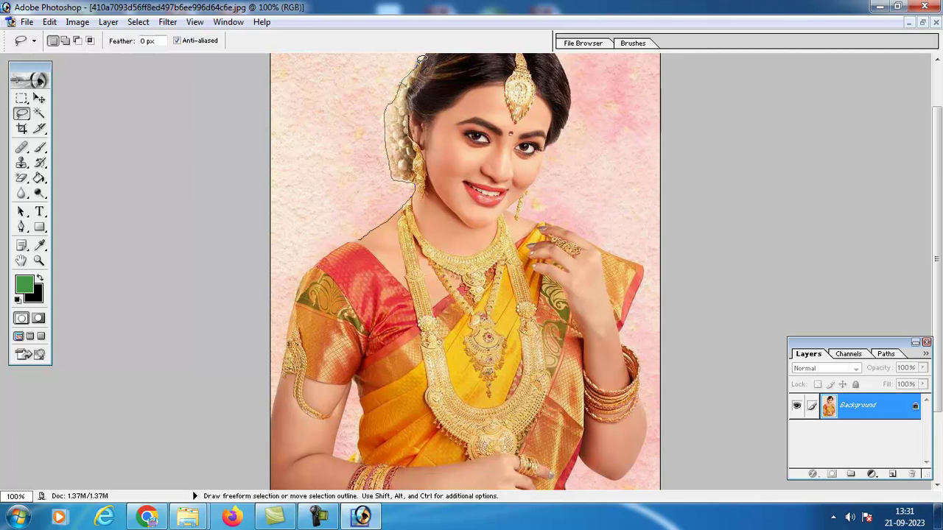
mouse_move(417, 60)
mouse_down()
mouse_move(408, 140)
mouse_move(437, 88)
mouse_move(493, 65)
mouse_up()
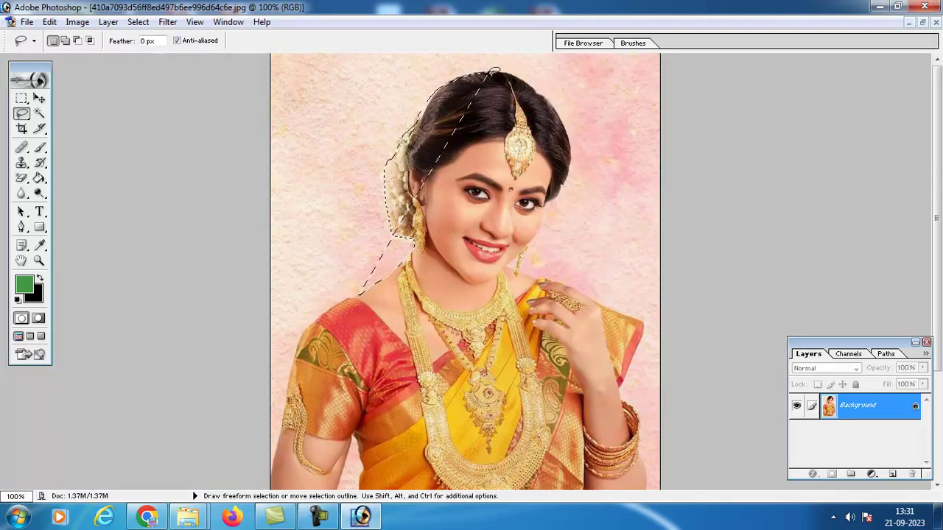
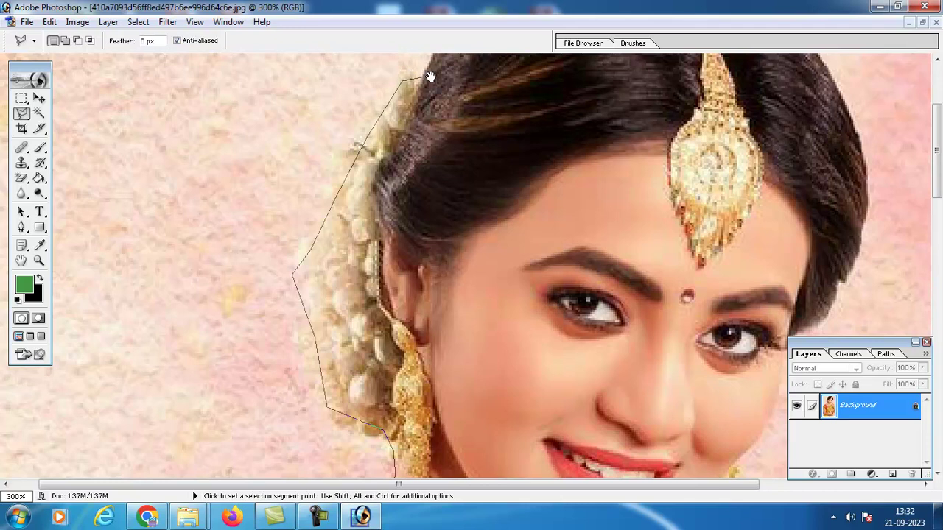
Continue the Polygonal Lasso outline from the hair flowers over the top of the head and down the opposite cheek to the earring.
scroll(413, 74, up, 3)
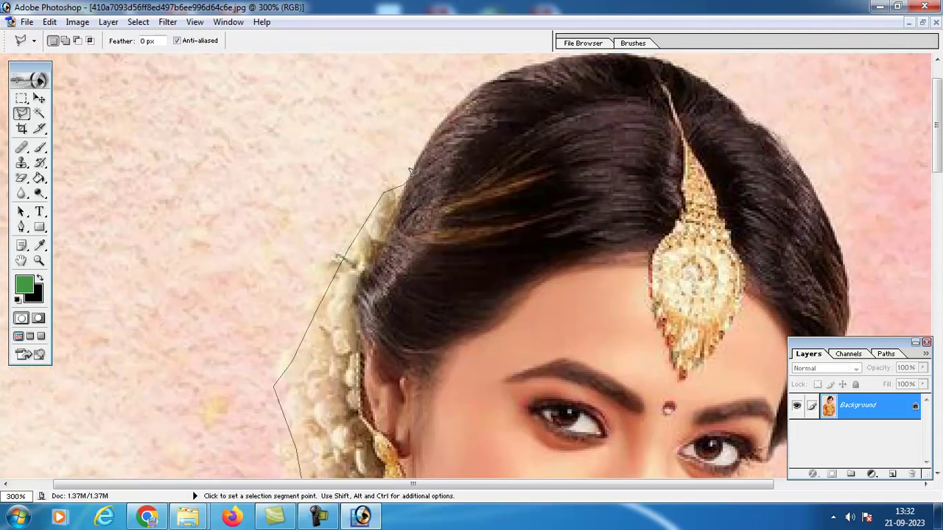
scroll(490, 78, up, 1)
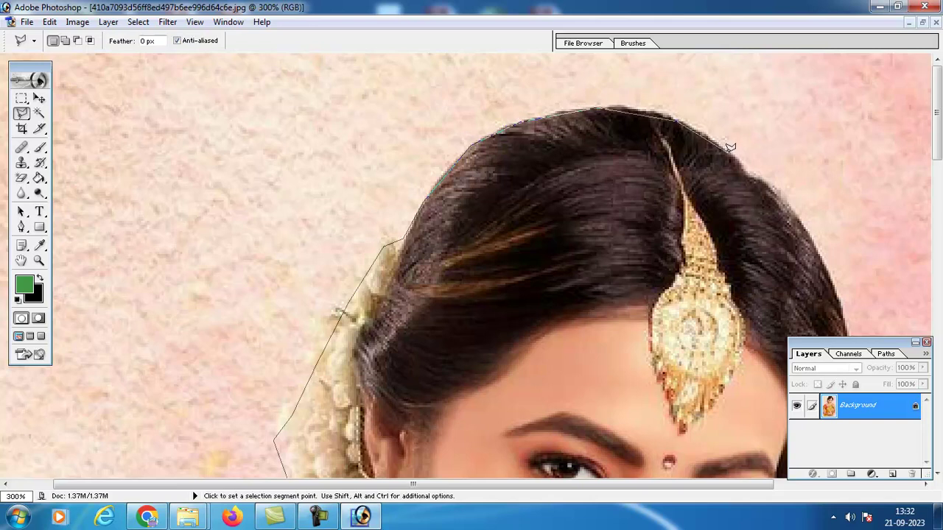
drag(805, 215, 641, 134)
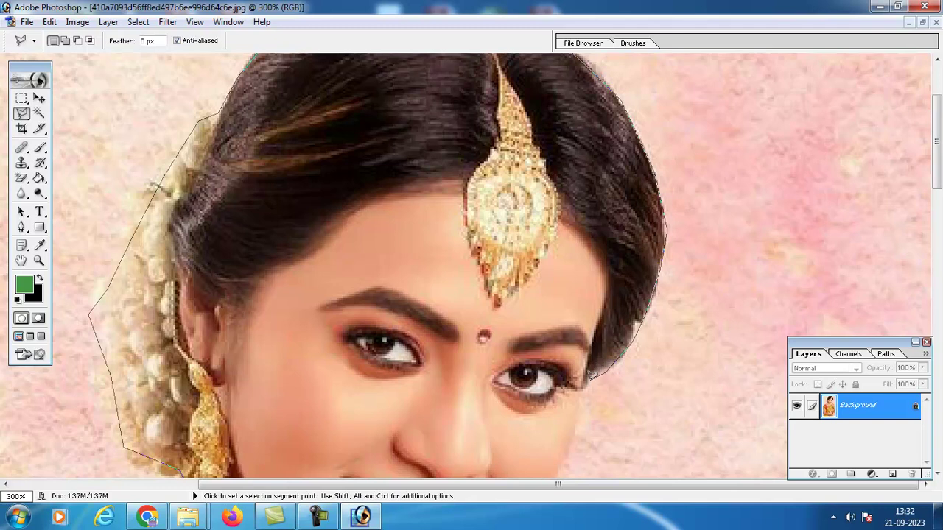
scroll(582, 431, down, 5)
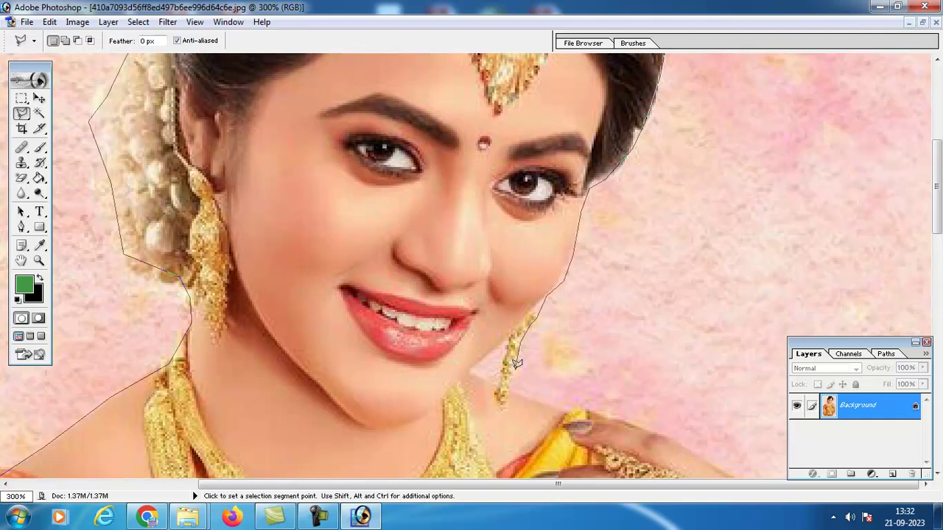
Extend the Polygonal Lasso outline over the raised hand, saree shoulder, bangles and elbow, down the waist and along the image's lower edge.
scroll(558, 381, down, 5)
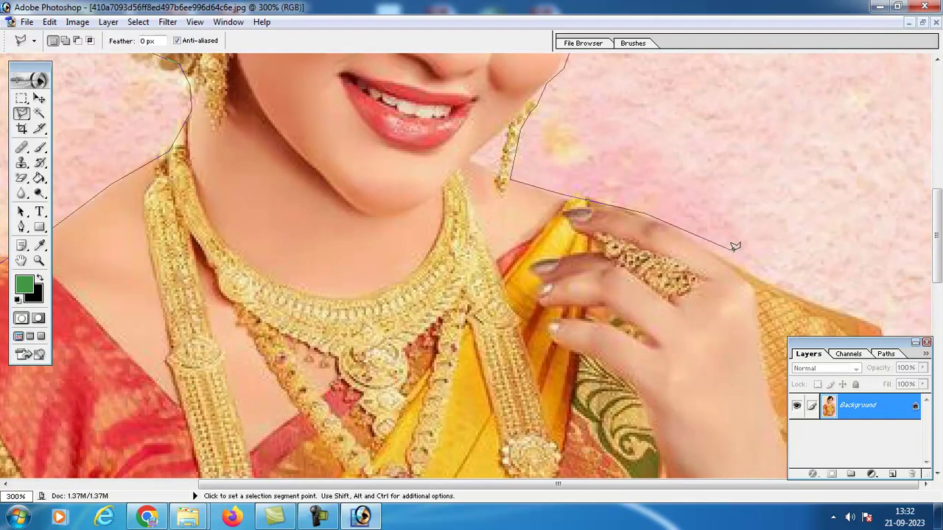
scroll(798, 288, down, 3)
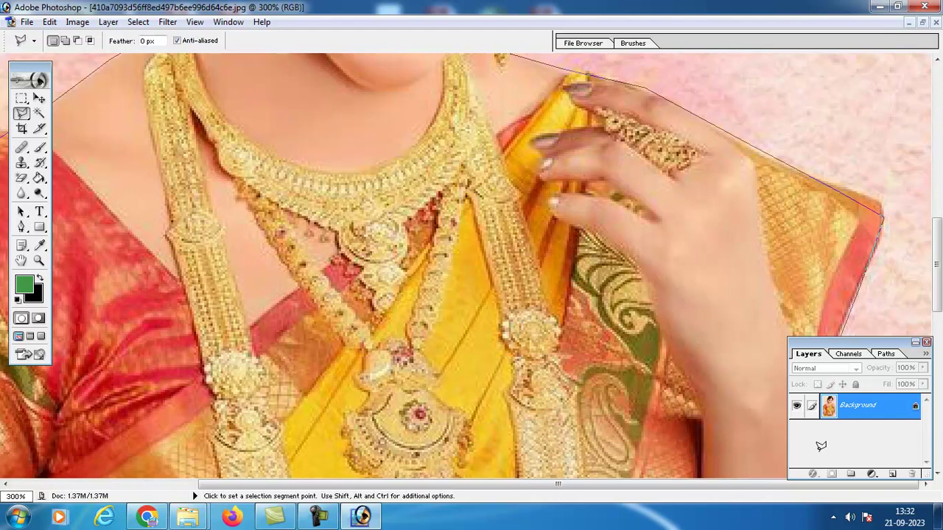
mouse_move(818, 464)
mouse_down()
mouse_move(820, 62)
mouse_move(828, 354)
mouse_up()
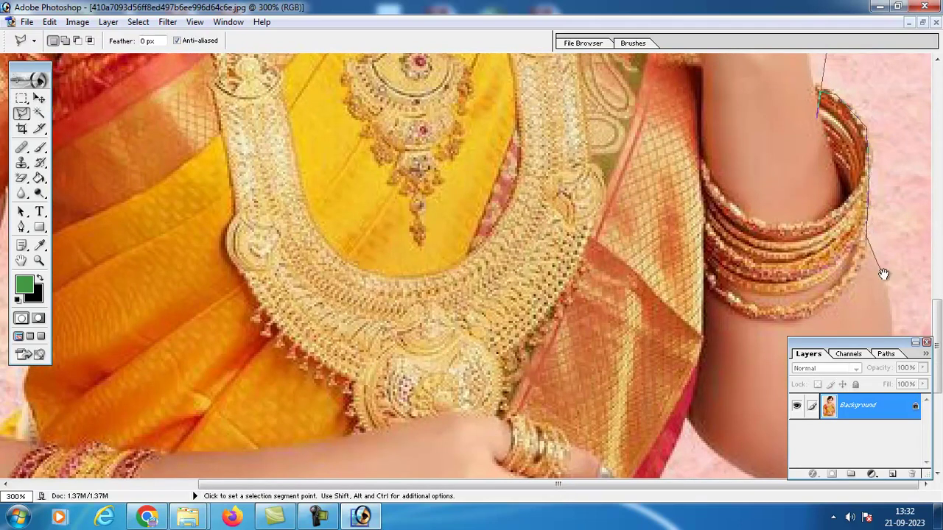
scroll(883, 276, down, 3)
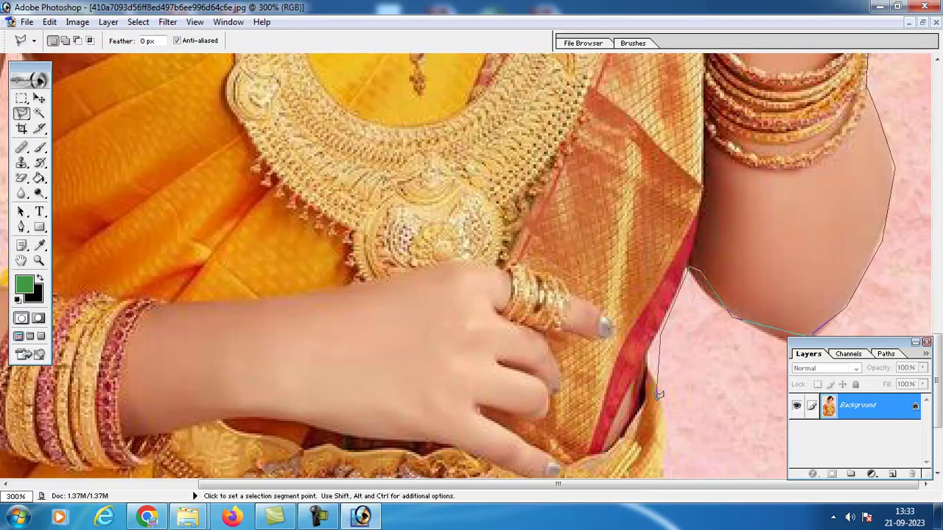
drag(674, 424, 708, 281)
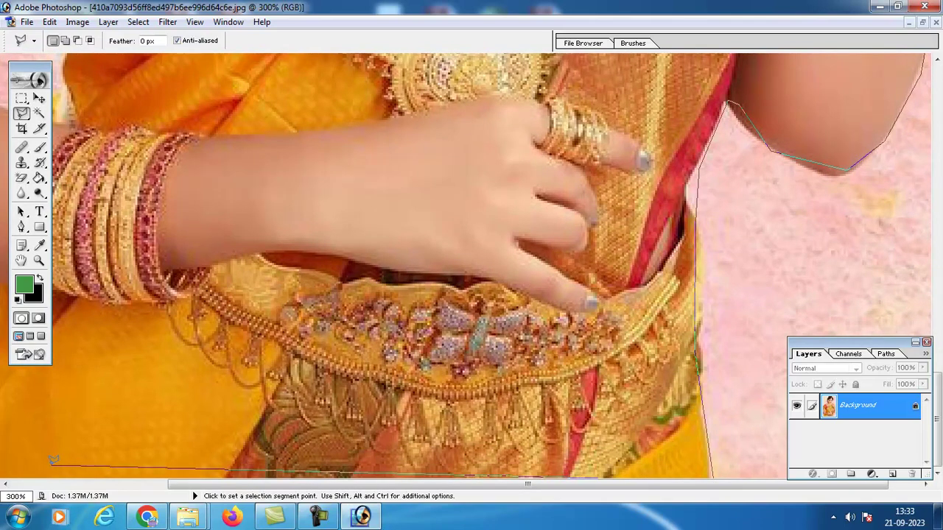
drag(59, 456, 258, 430)
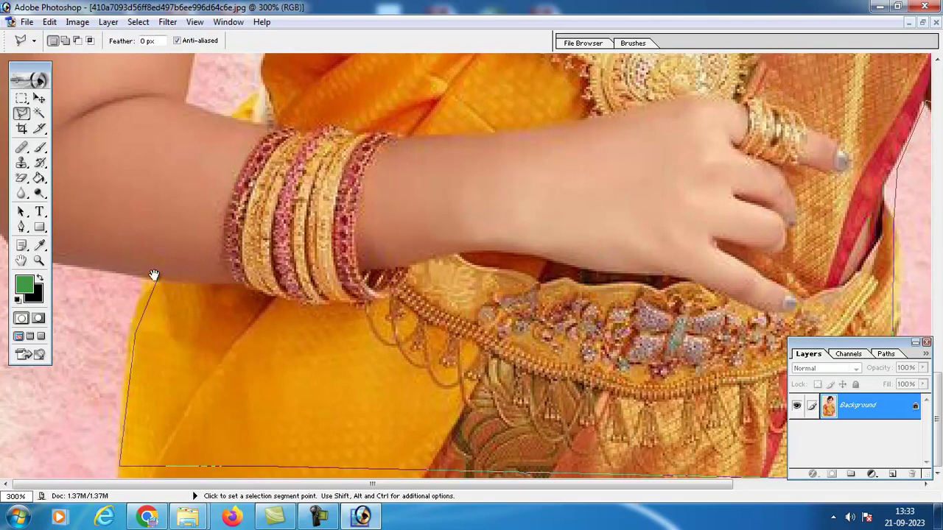
Trace the saree edge, bent arm, sleeve and shoulder up to the neck and close the Polygonal Lasso selection around the woman.
scroll(159, 275, up, 2)
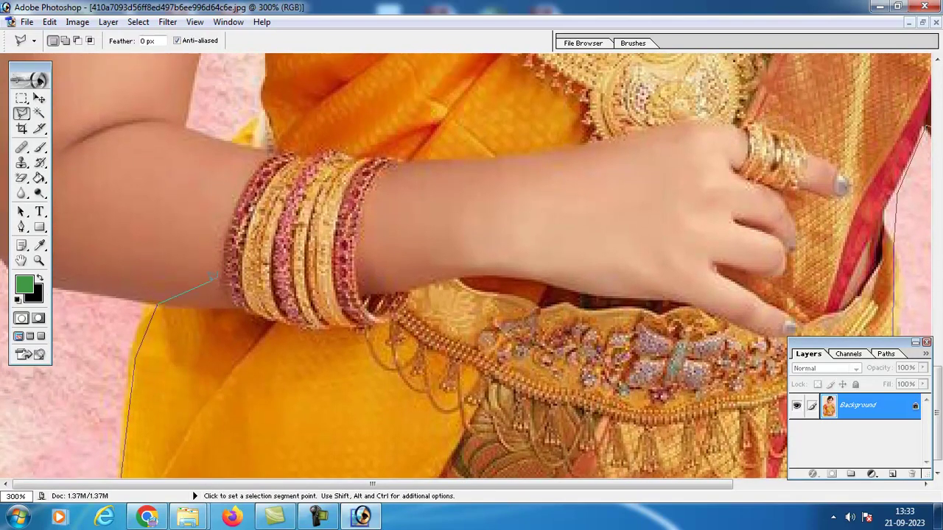
alt+click(210, 282)
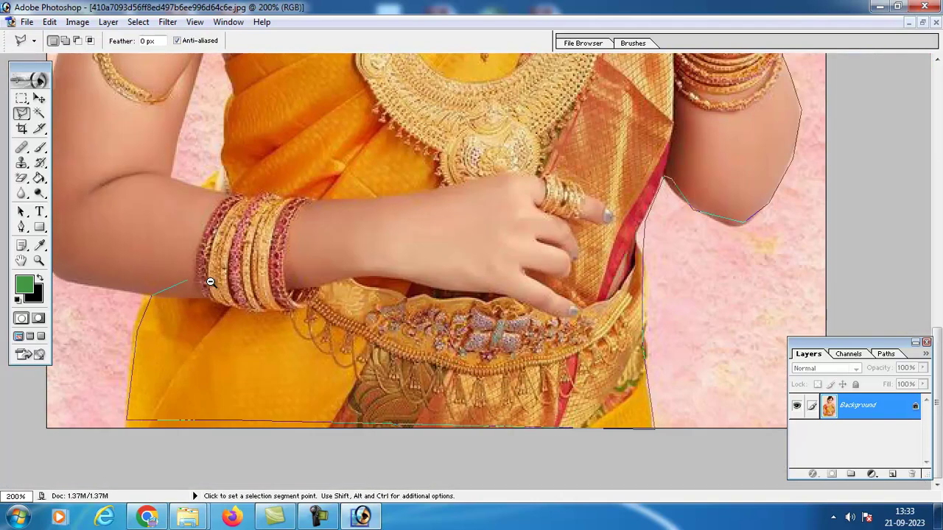
alt+click(210, 282)
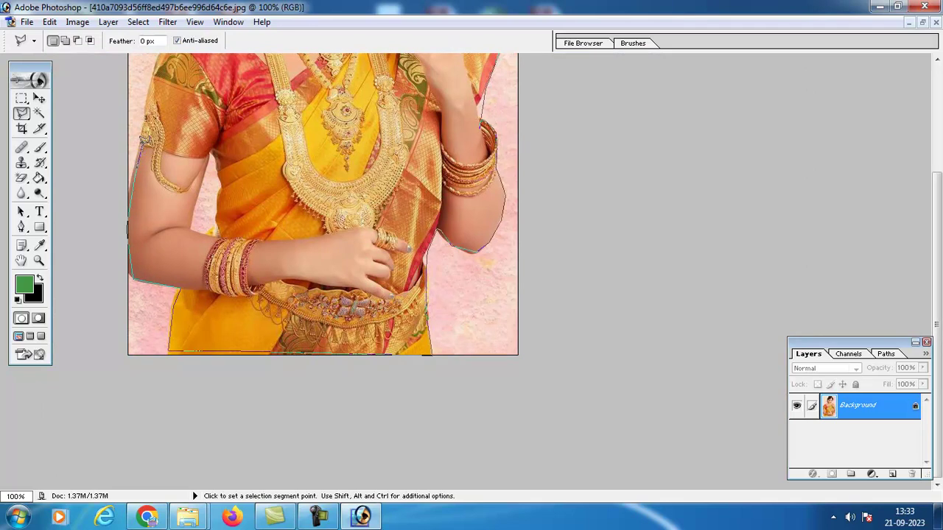
scroll(143, 133, up, 5)
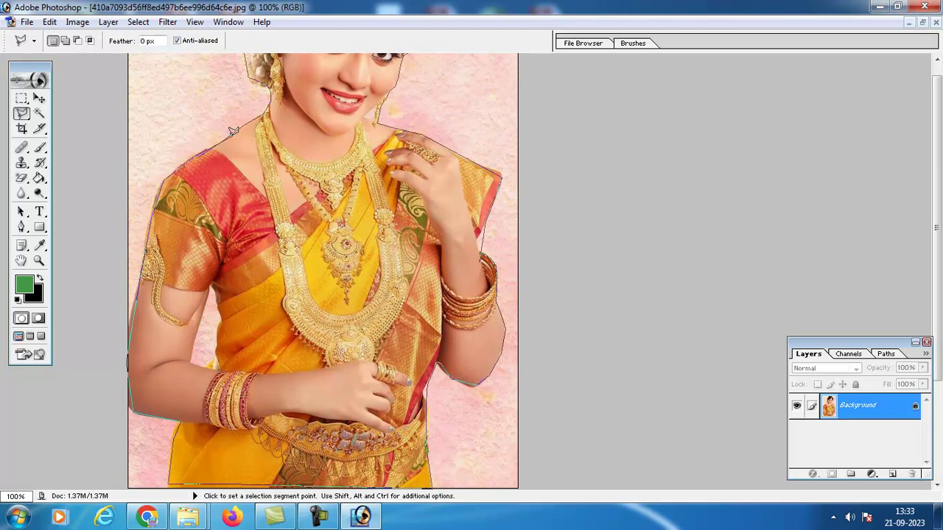
double_click(267, 105)
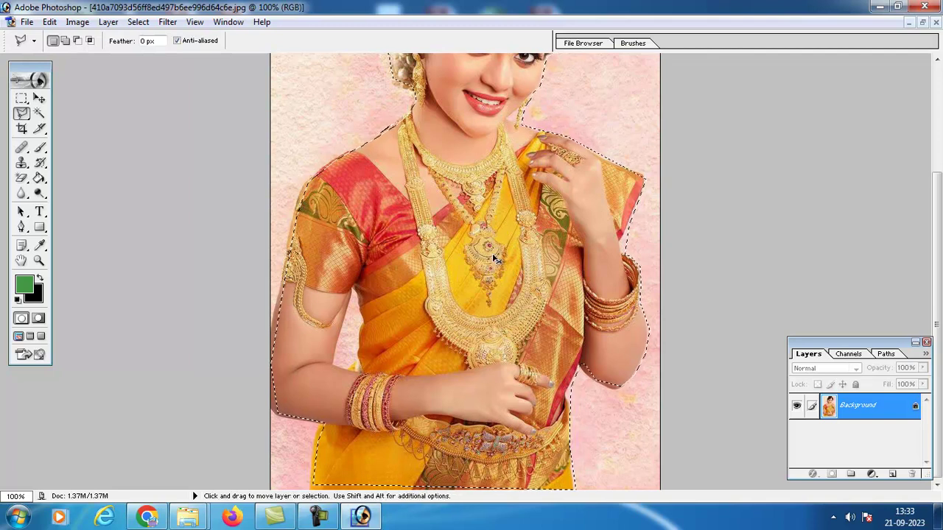
Nudge the selected woman slightly upward within the portrait and copy her.
drag(494, 259, 494, 253)
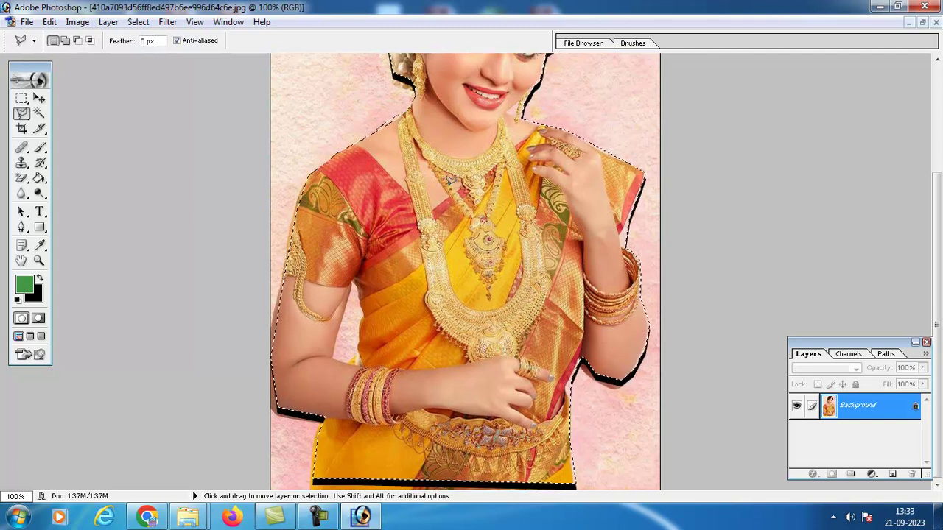
click(53, 22)
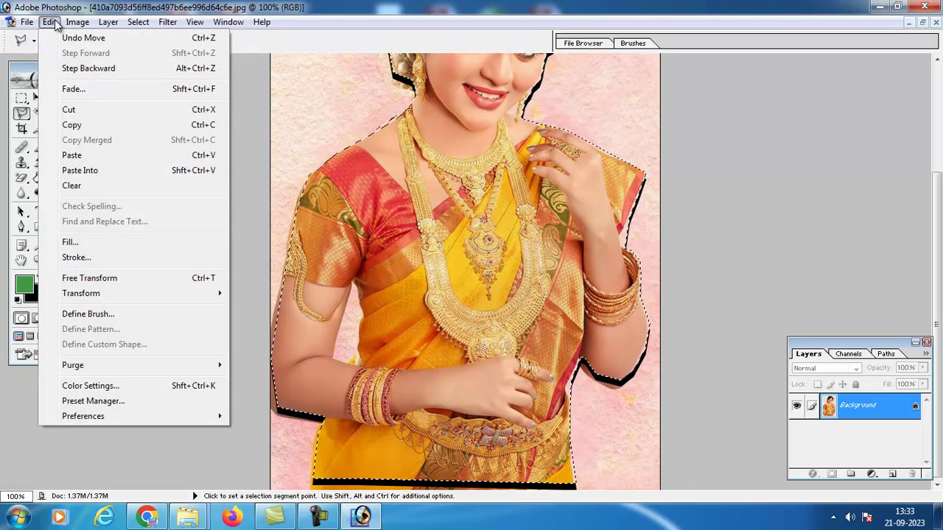
click(90, 124)
Switch to the harbour image DM 069 copy.jpg and paste the copied woman as a new layer.
click(225, 22)
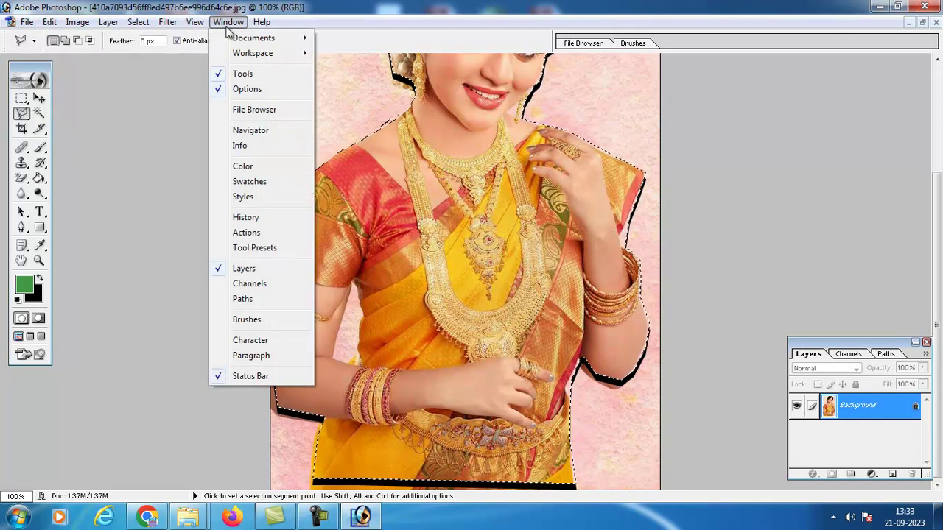
mouse_move(248, 43)
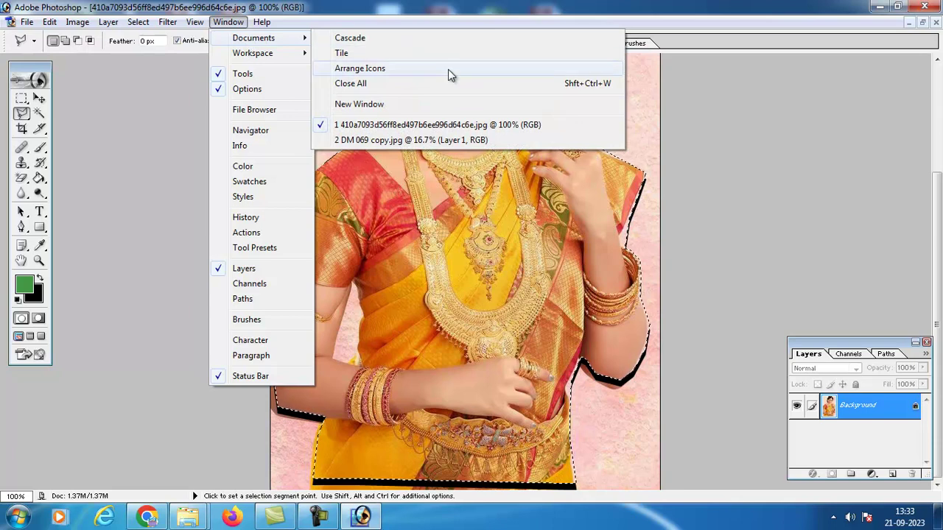
click(439, 140)
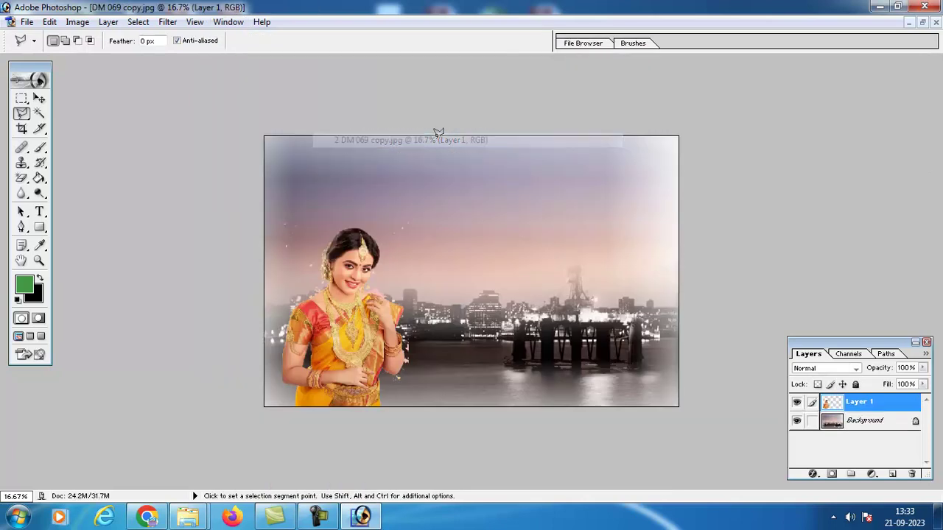
click(50, 23)
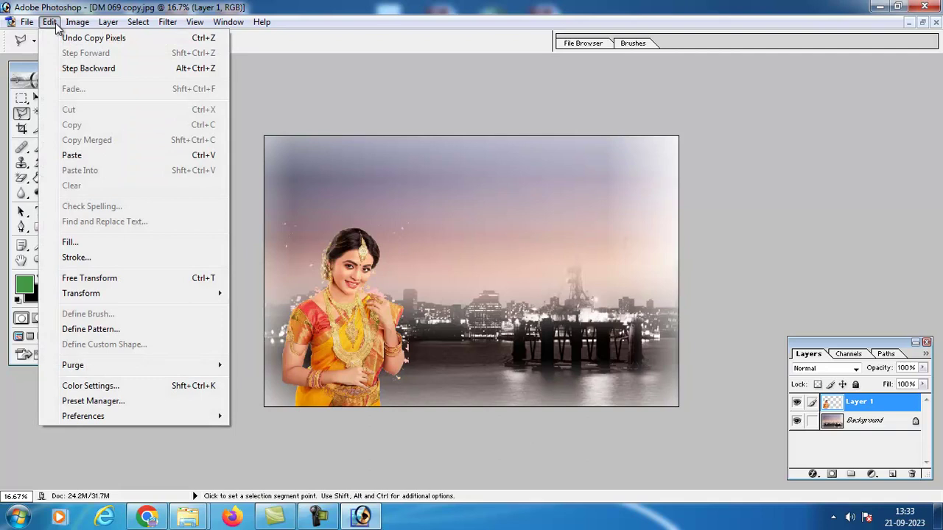
click(94, 154)
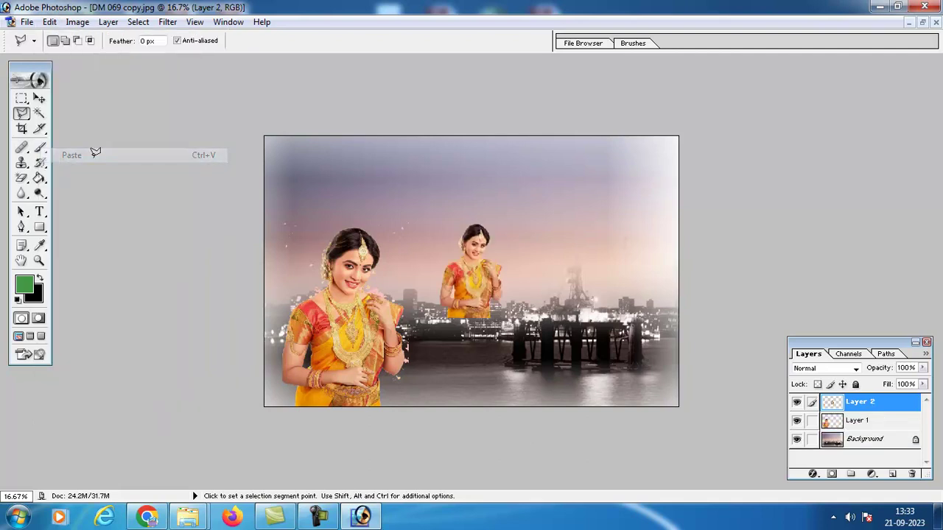
Enlarge the pasted woman to about 207% width and 193% height so she reaches the background's lower edge.
click(39, 98)
drag(501, 322, 570, 405)
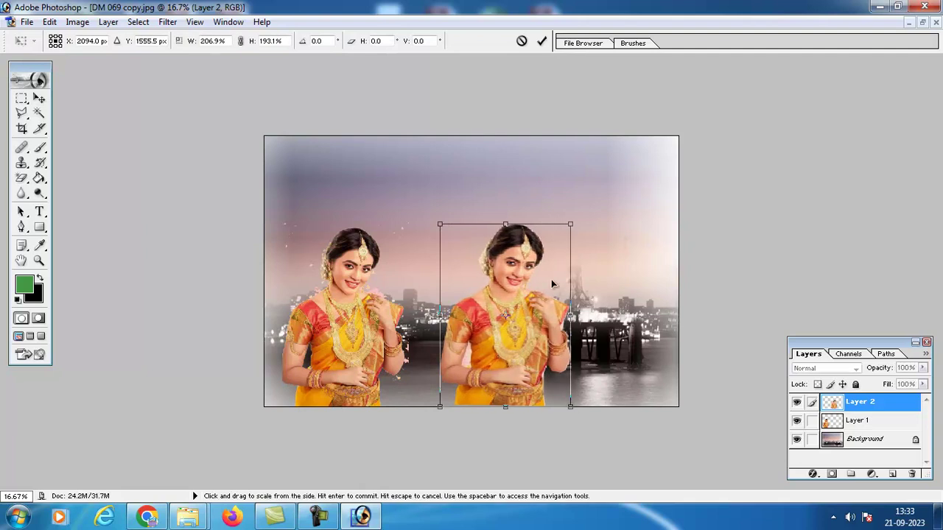
key(Return)
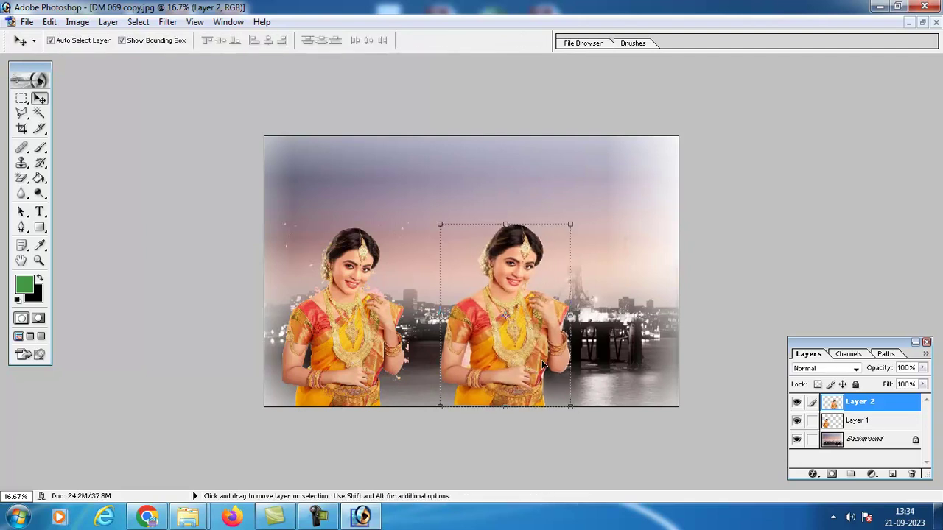
Outline the leftover pink patch between the new woman's arm and waist with the Polygonal Lasso, delete it and deselect.
key(ctrl+plus)
key(ctrl+plus)
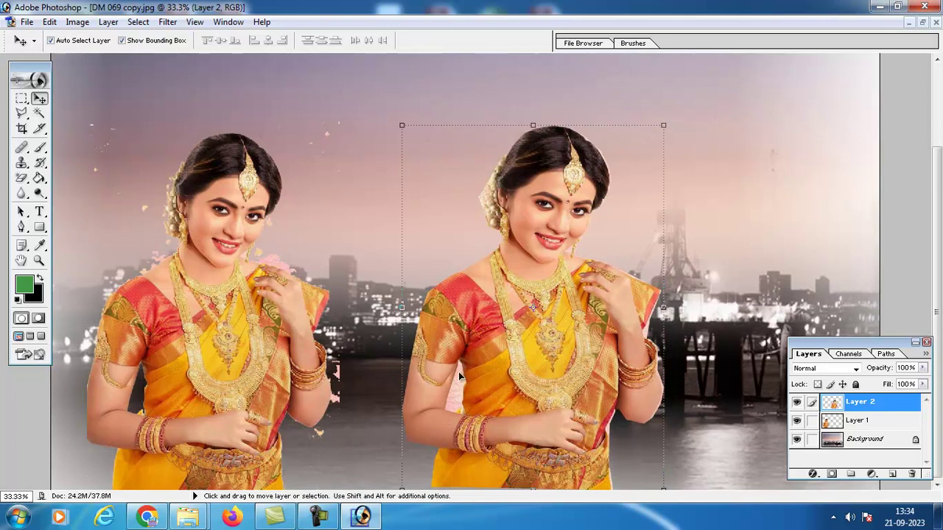
click(21, 113)
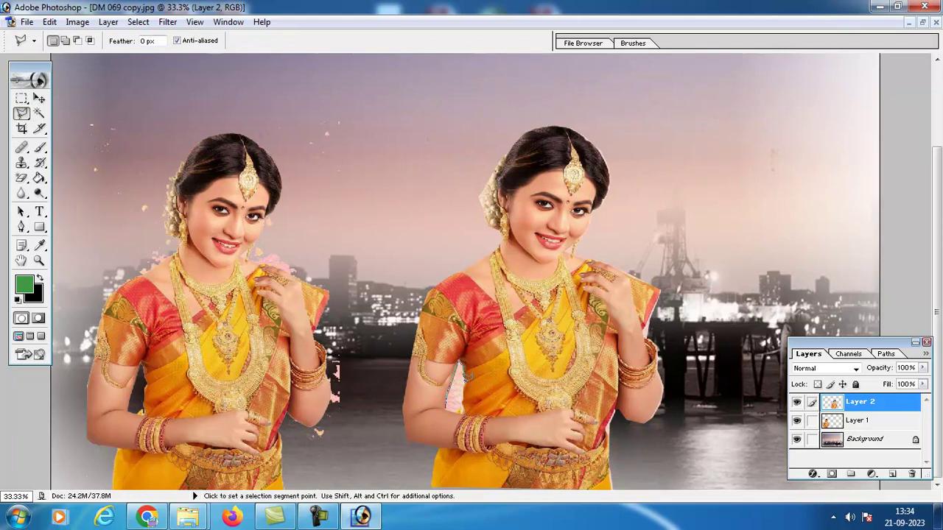
double_click(451, 403)
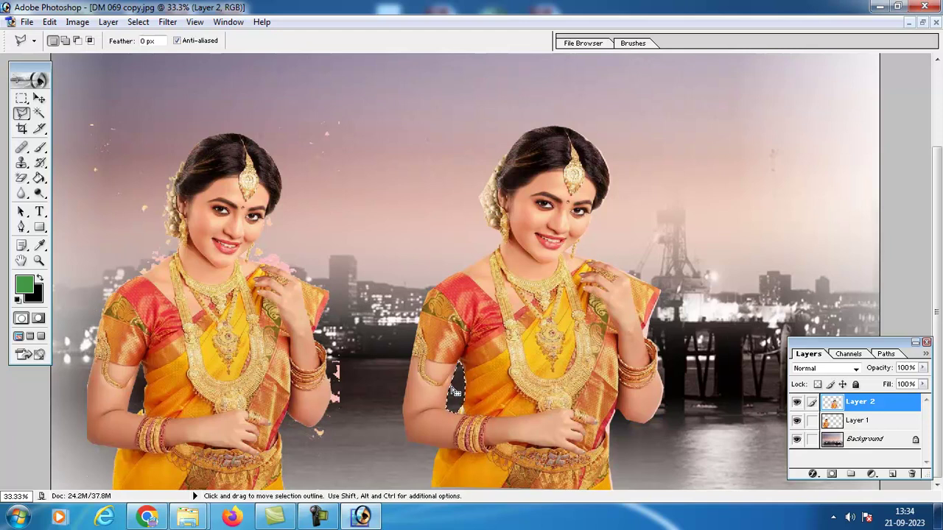
key(ctrl)
key(Delete)
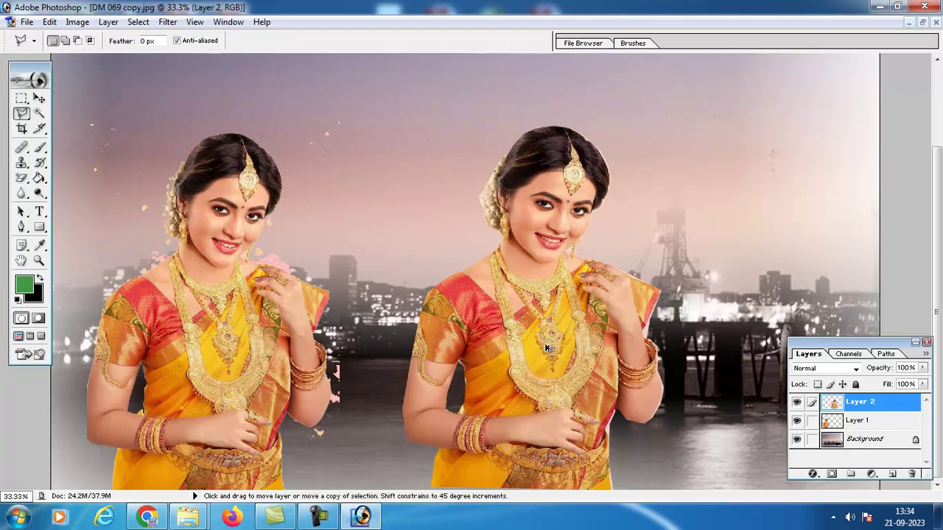
Scale the Layer 1 woman to about 82.5% width and 77.2% height, and move the Layer 2 woman closer beside her.
ctrl+alt+click(546, 346)
ctrl+alt+click(545, 346)
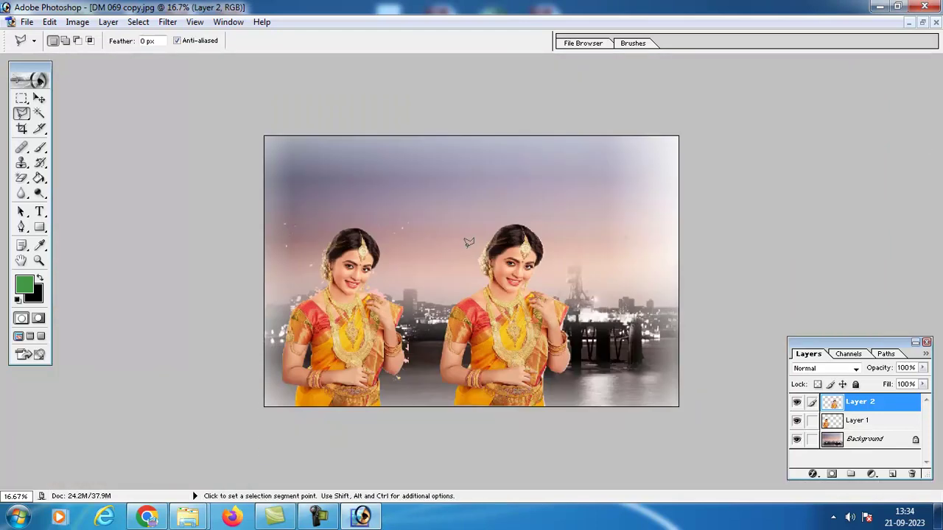
click(41, 99)
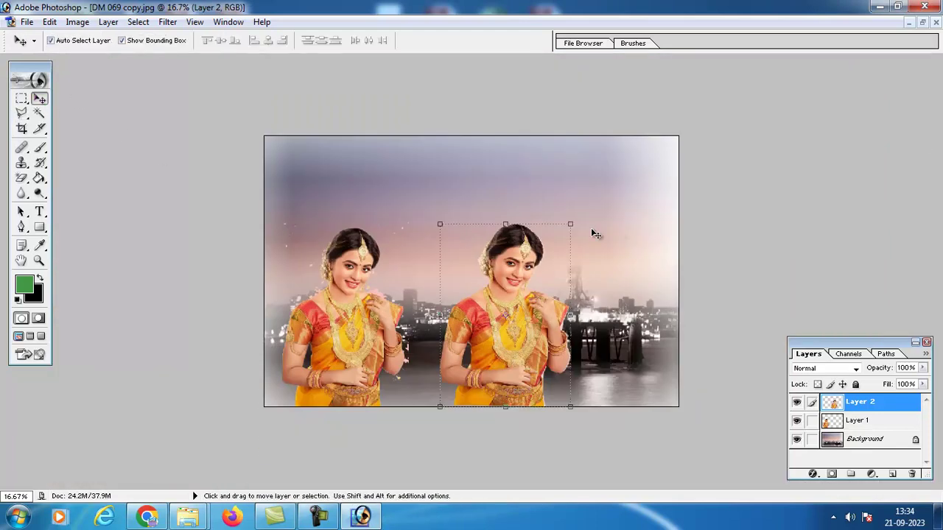
click(397, 242)
drag(409, 222, 387, 264)
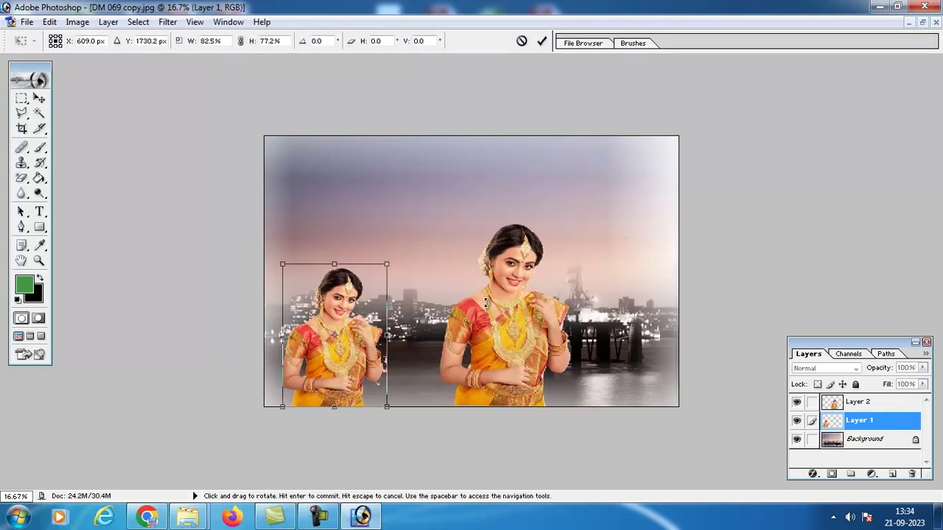
key(Return)
drag(512, 311, 465, 325)
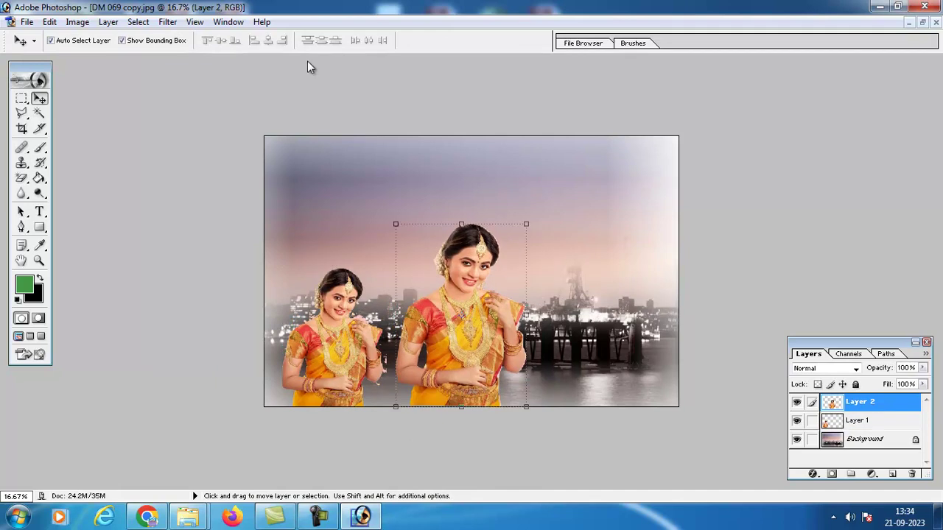
Switch back to the portrait image and feather the selection around the woman by 10 pixels.
click(228, 21)
mouse_move(266, 42)
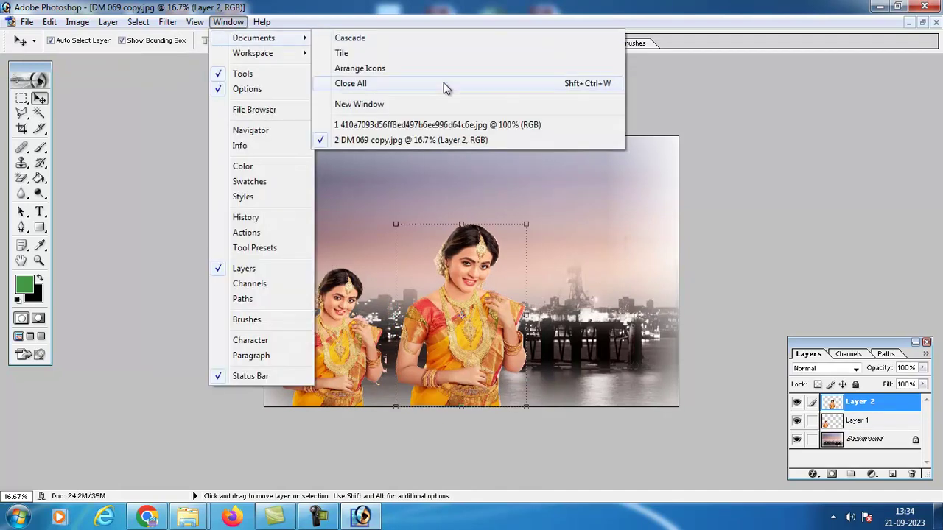
click(460, 126)
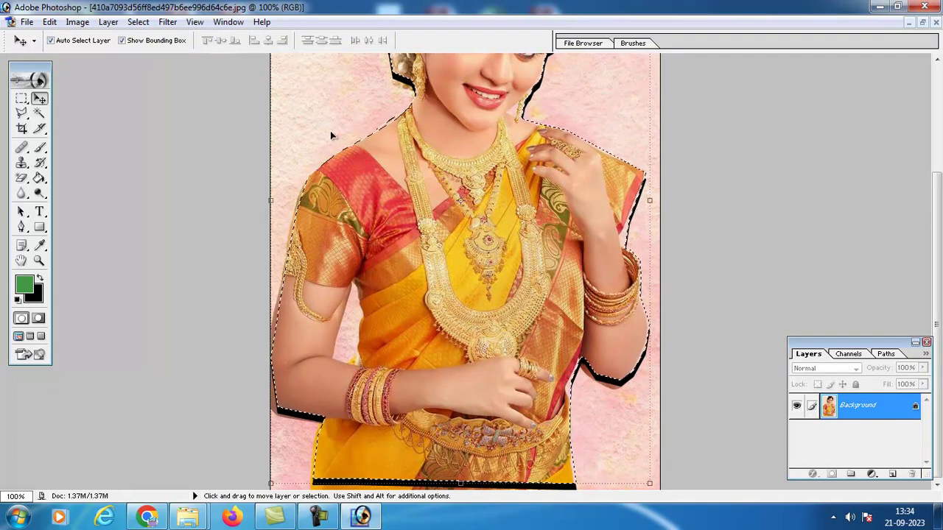
click(138, 22)
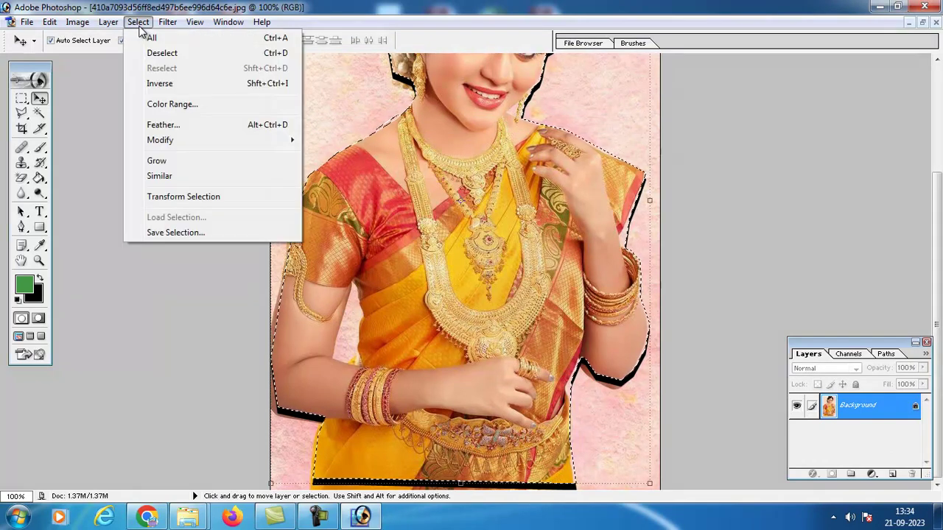
click(199, 128)
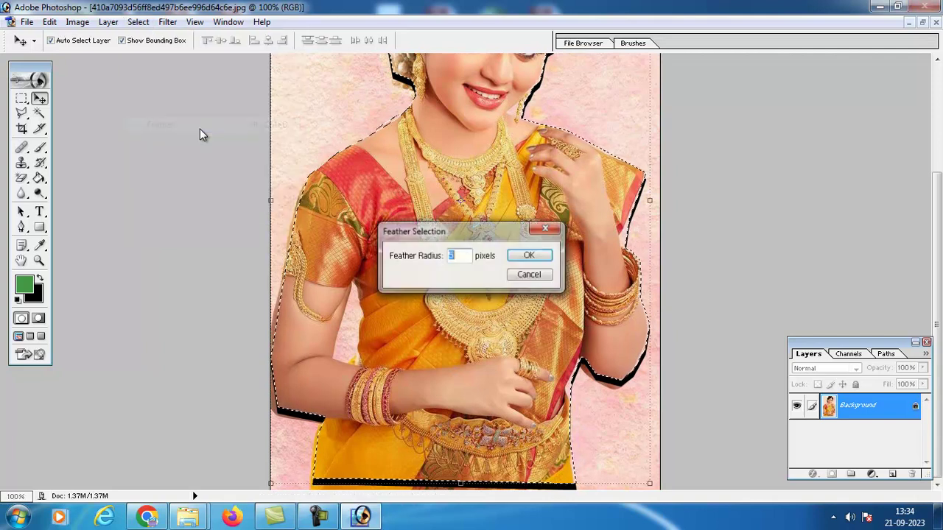
text(1)
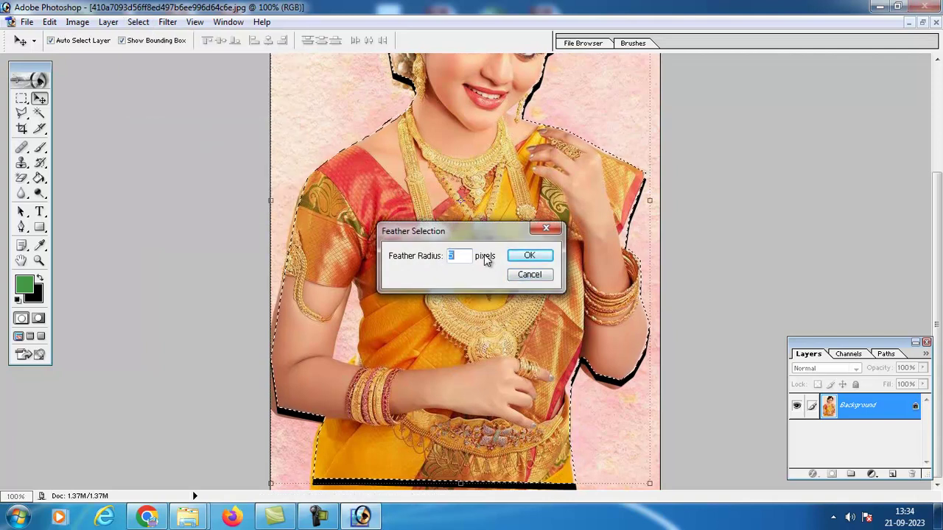
text(0)
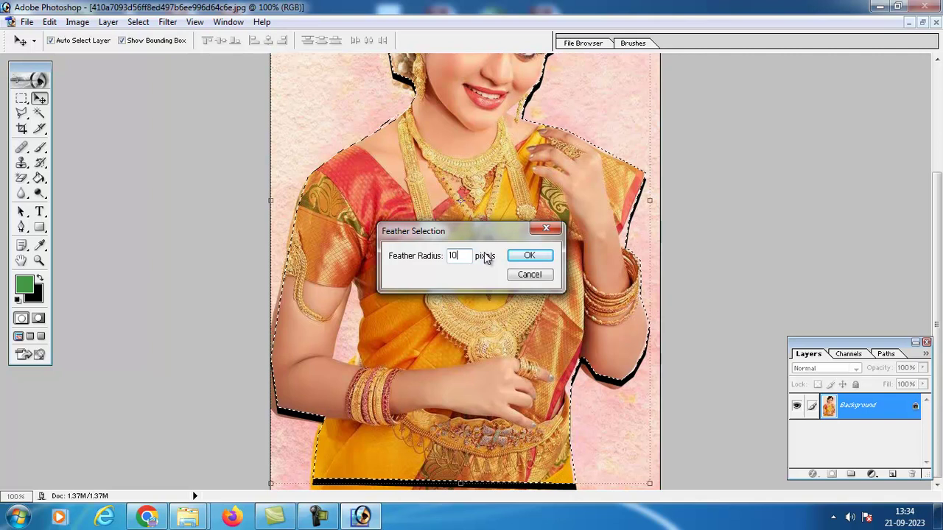
click(525, 255)
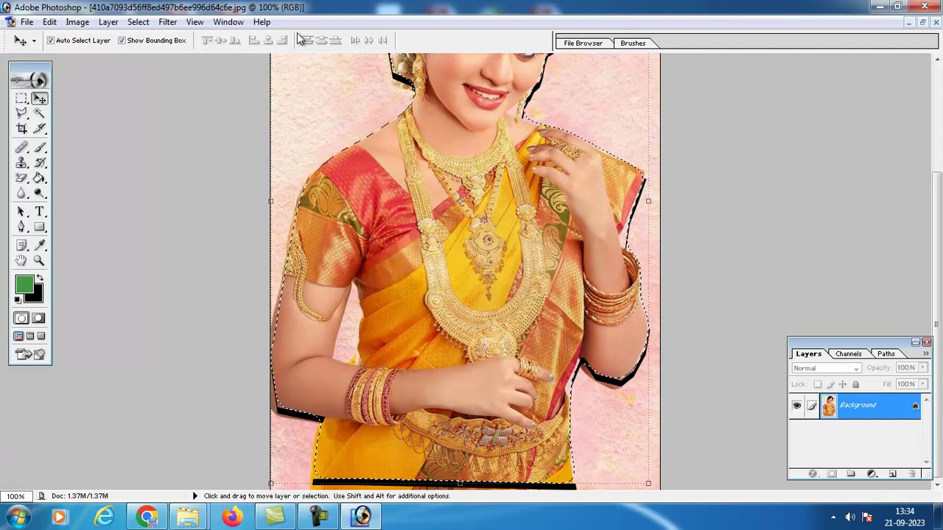
Paste the copied feathered woman into DM 069 copy.jpg and move her to the right of the Layer 2 woman.
click(229, 23)
mouse_move(258, 38)
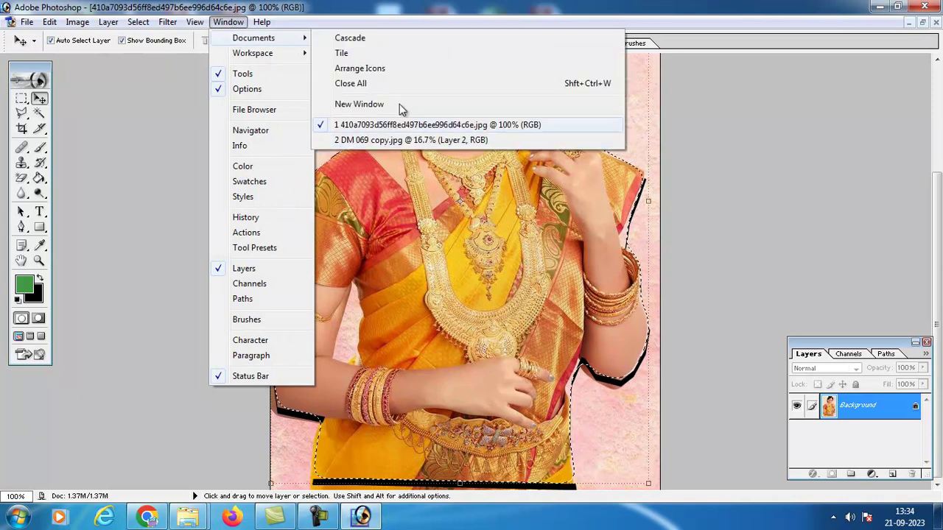
click(427, 146)
key(ctrl+v)
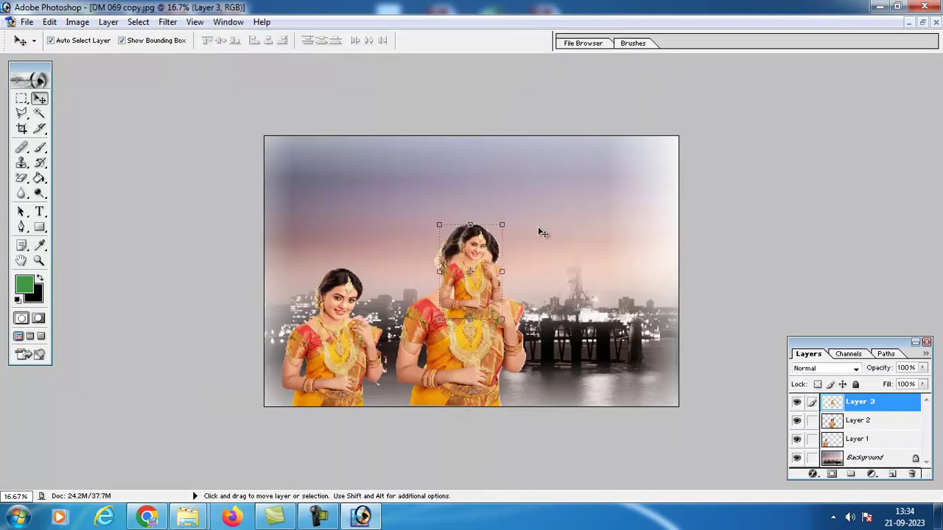
drag(477, 258, 567, 244)
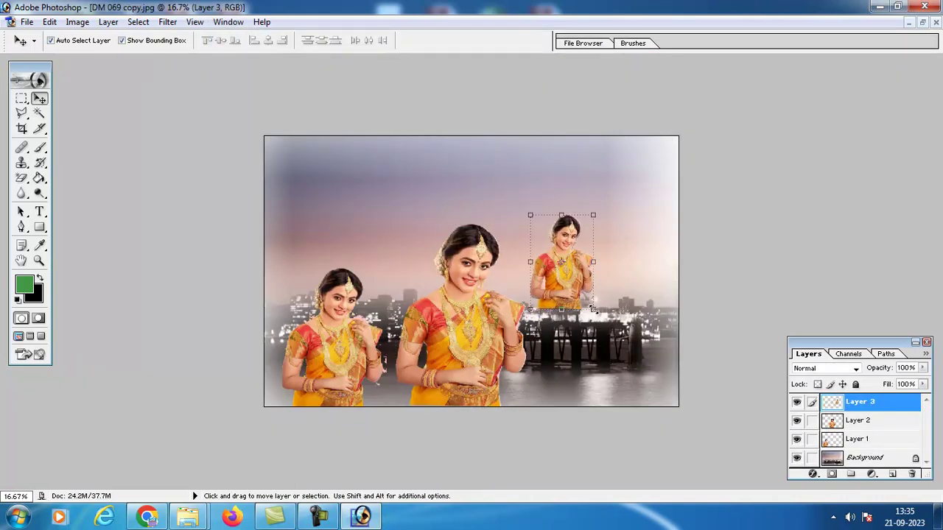
Scale the Layer 3 woman to about 193.1% width and 203.1% height so she reaches the background's lower edge.
key(ctrl+t)
drag(622, 352, 653, 407)
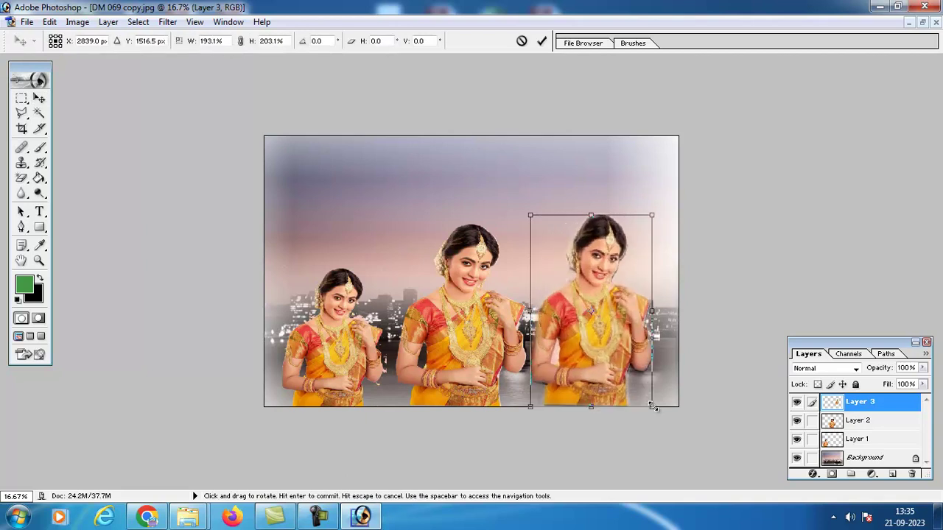
key(Return)
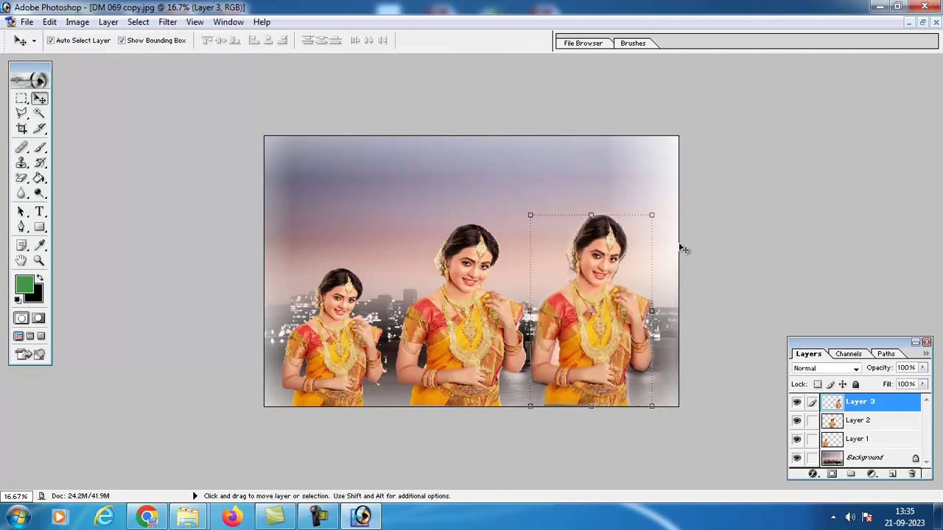
Hide the bounding box, inspect the feathered edges and shift the Layer 3 woman slightly down and to the right.
click(145, 40)
click(618, 249)
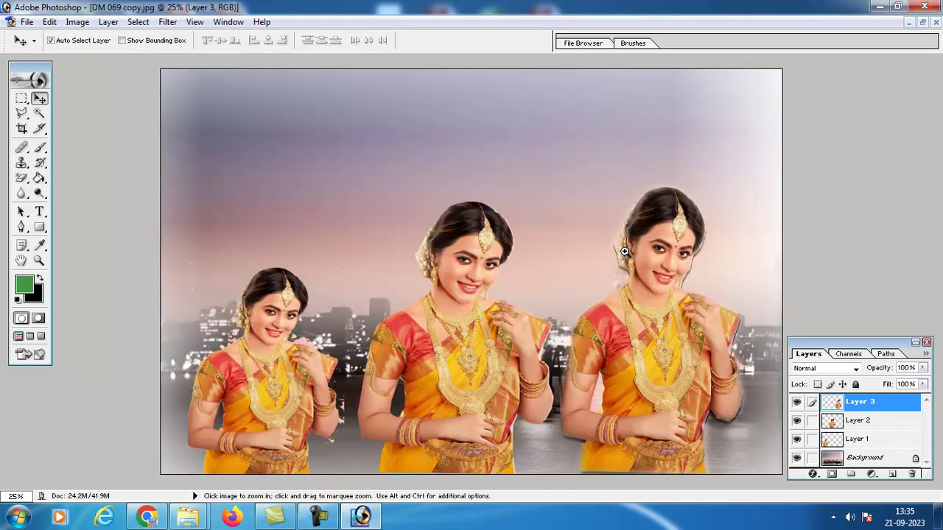
click(623, 251)
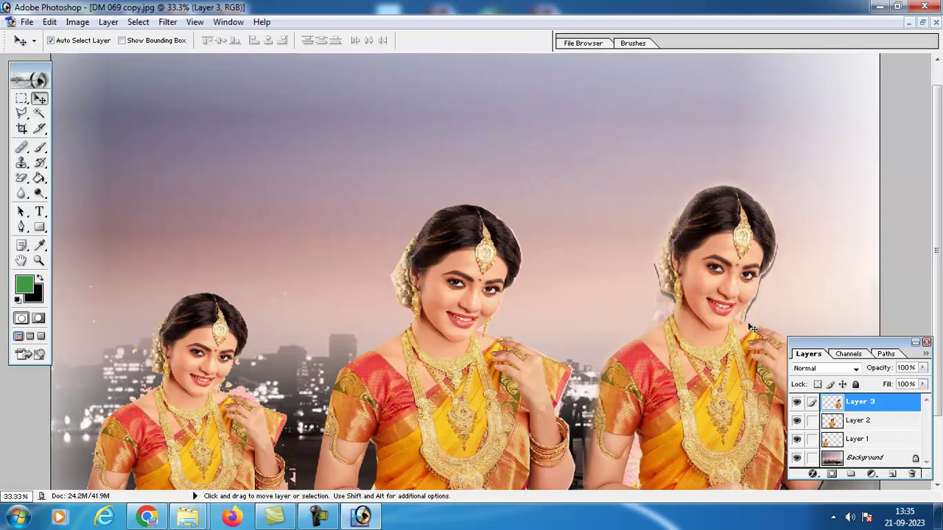
ctrl+alt+click(696, 347)
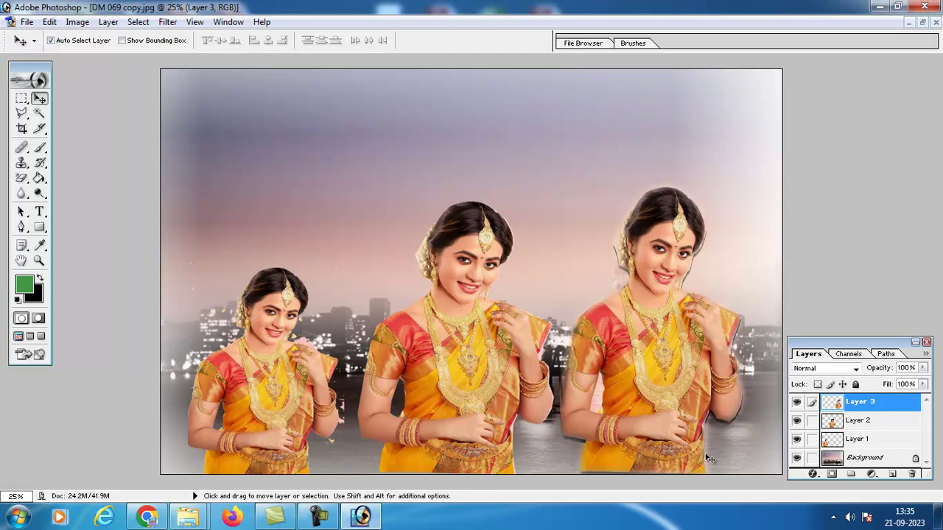
mouse_move(672, 405)
mouse_down()
mouse_move(671, 367)
mouse_move(679, 411)
mouse_up()
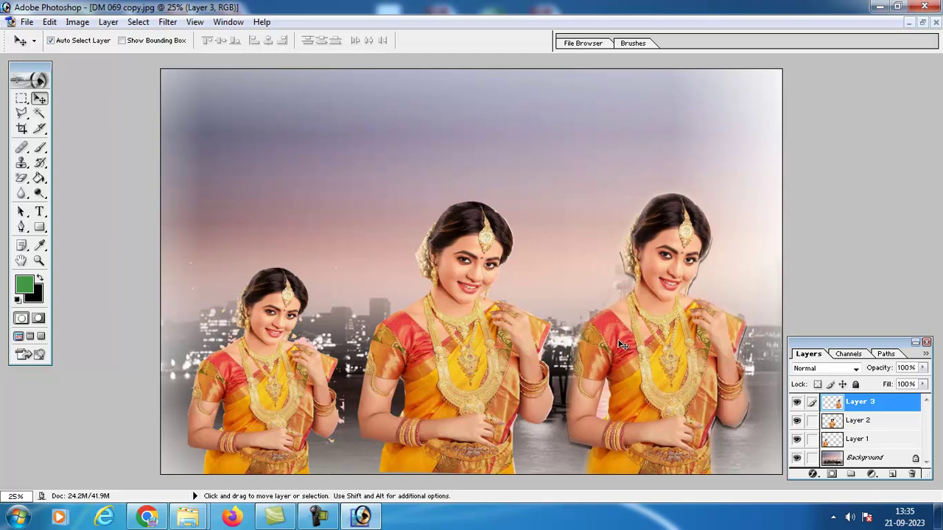
key(ctrl+minus)
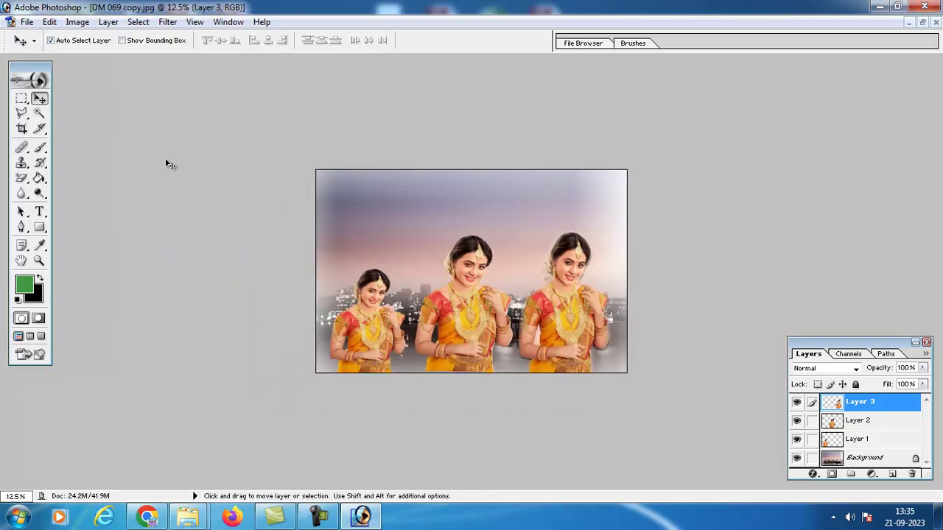
Return to the portrait image and remove the selection around the woman.
click(231, 24)
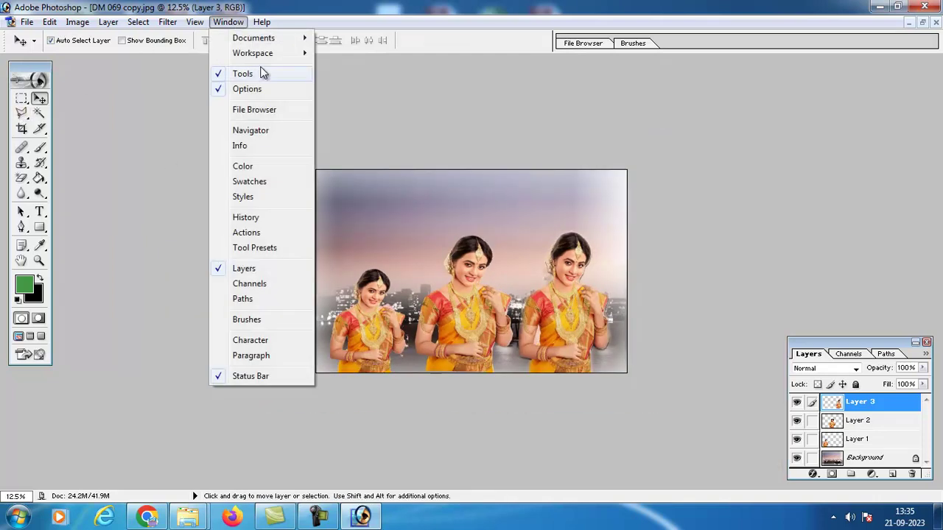
mouse_move(265, 38)
click(393, 124)
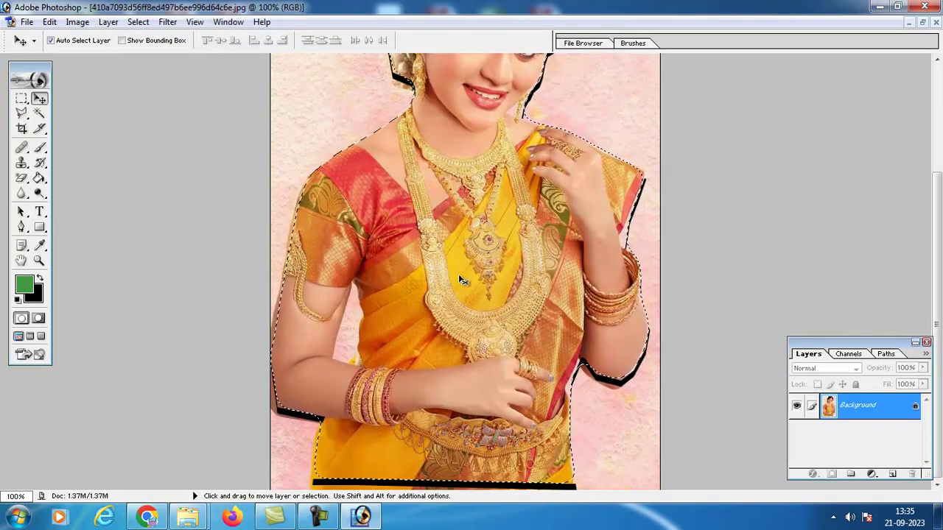
key(ctrl+d)
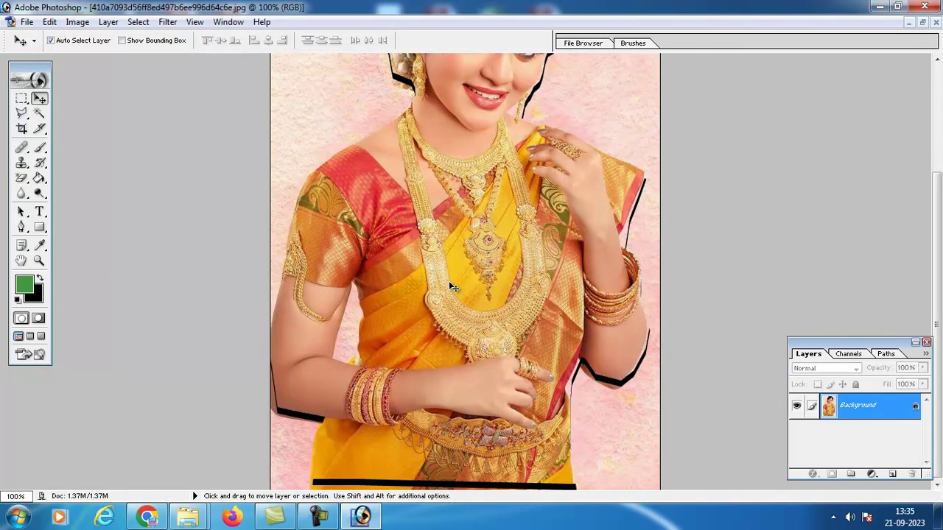
ctrl+alt+click(448, 281)
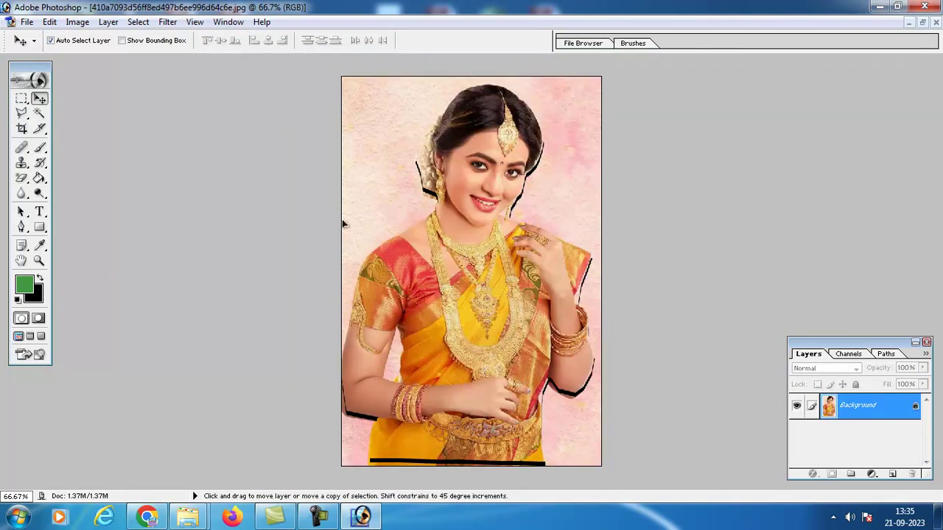
drag(413, 251, 331, 222)
click(473, 202)
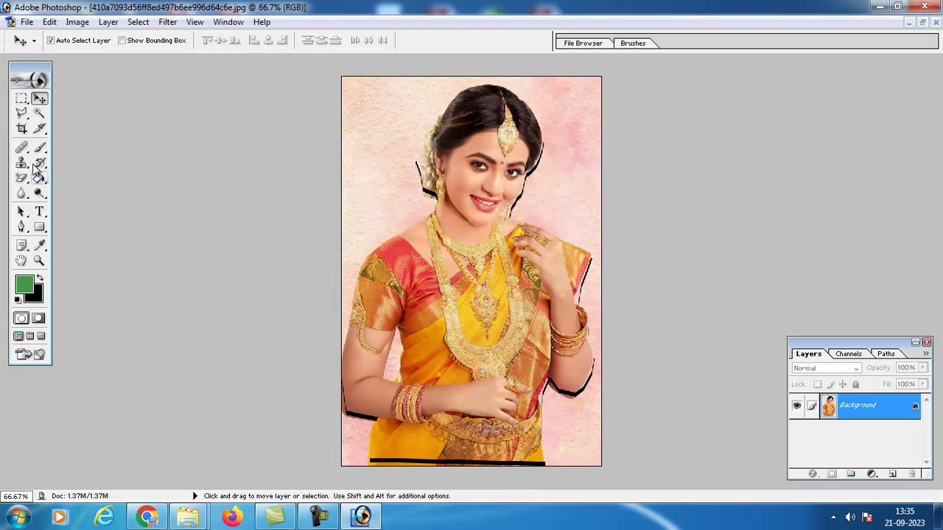
Outline the whole woman with the Magnetic Lasso at 0 px feather and close the selection.
mouse_move(21, 114)
mouse_down()
mouse_move(144, 132)
mouse_move(129, 140)
mouse_up()
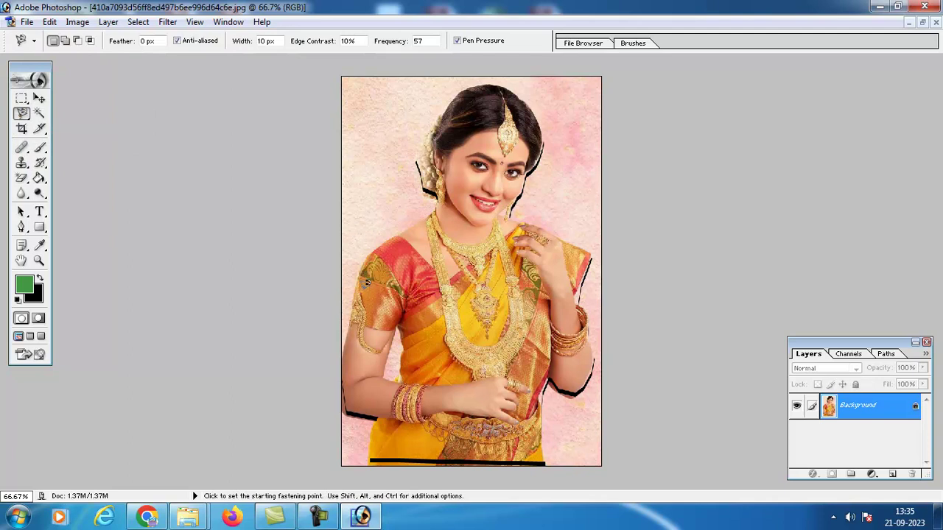
click(352, 302)
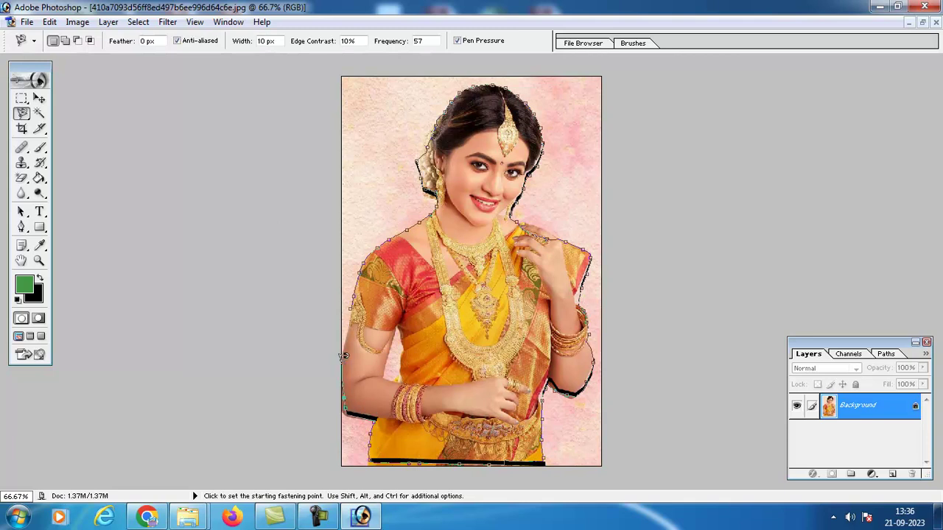
click(359, 280)
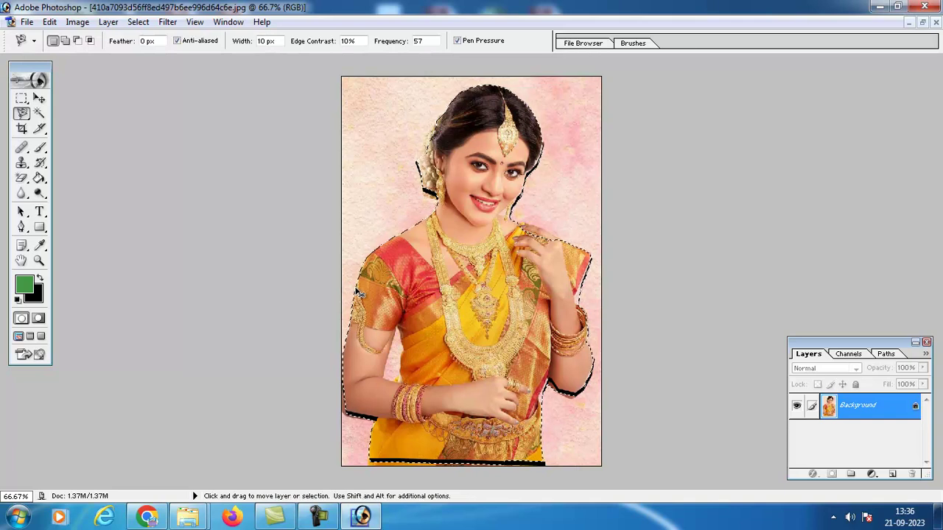
Copy the lassoed woman and paste her into DM 069 copy.jpg as a new layer.
click(226, 22)
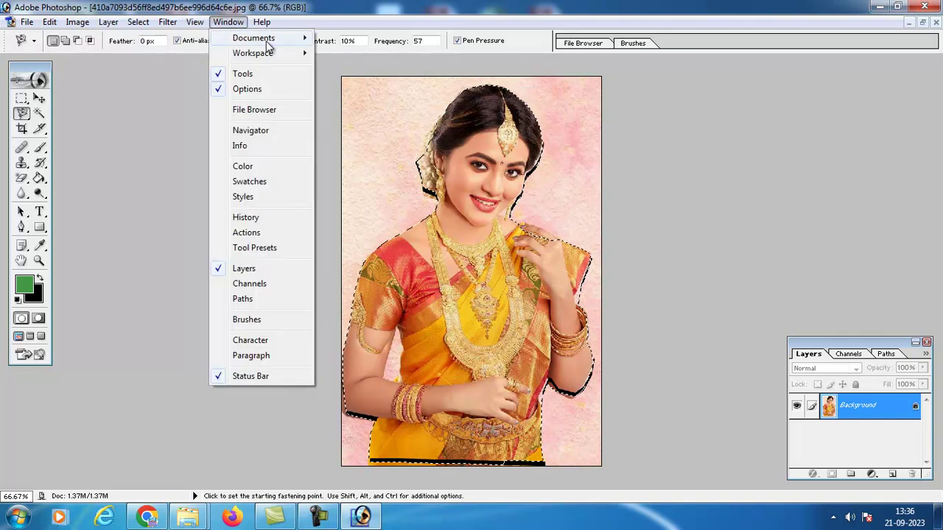
mouse_move(236, 38)
click(49, 22)
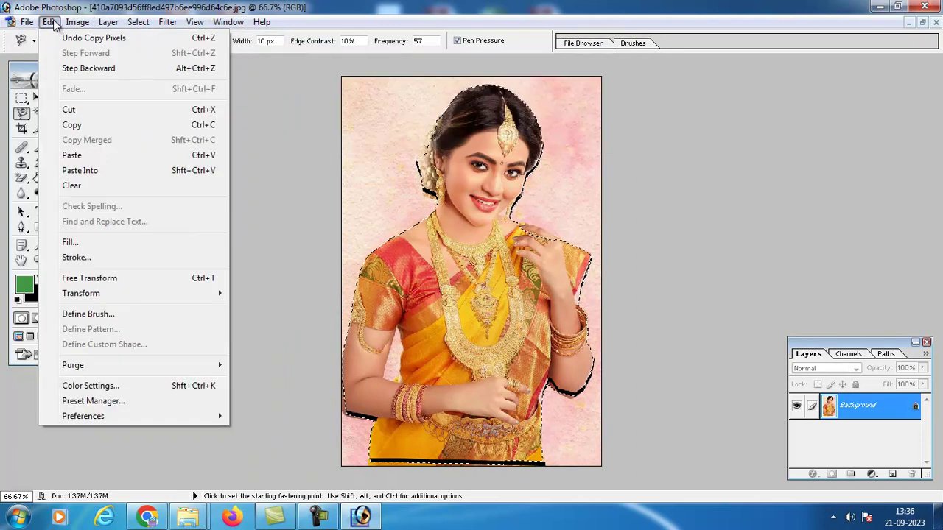
click(67, 125)
click(237, 22)
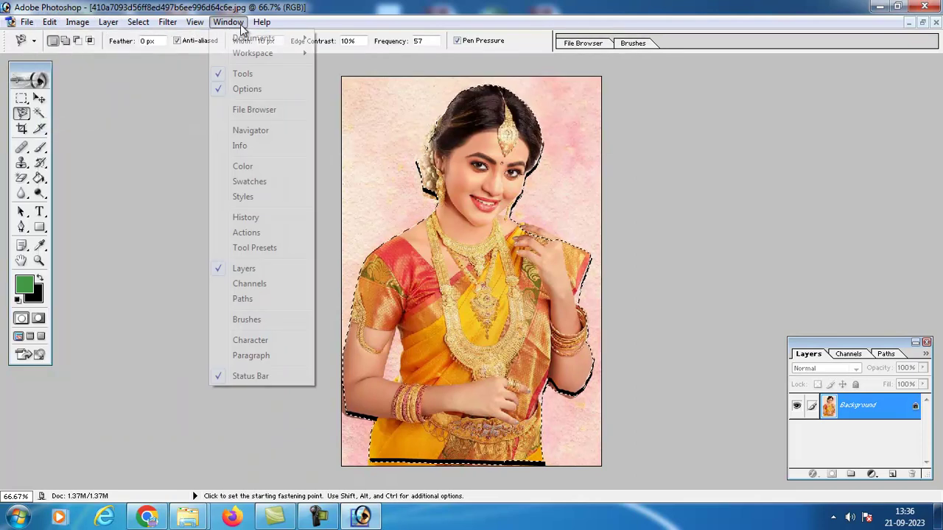
mouse_move(287, 43)
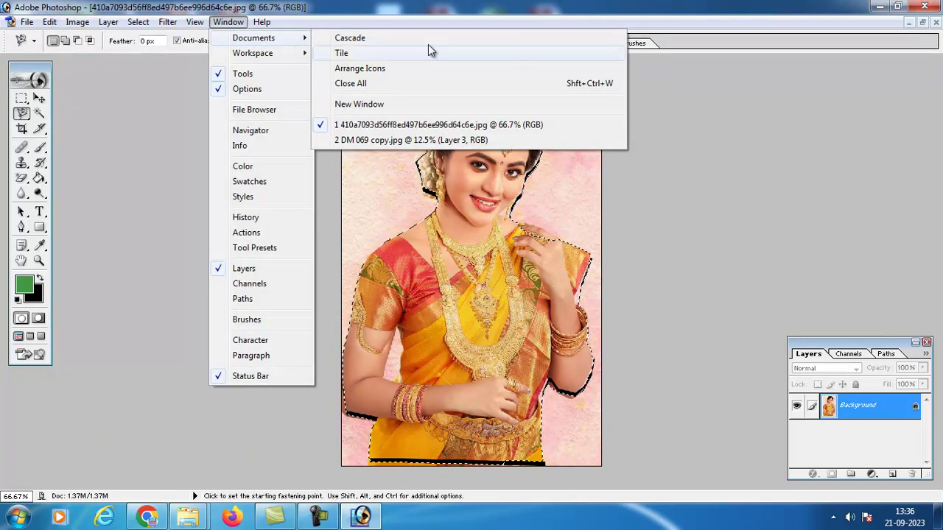
click(464, 140)
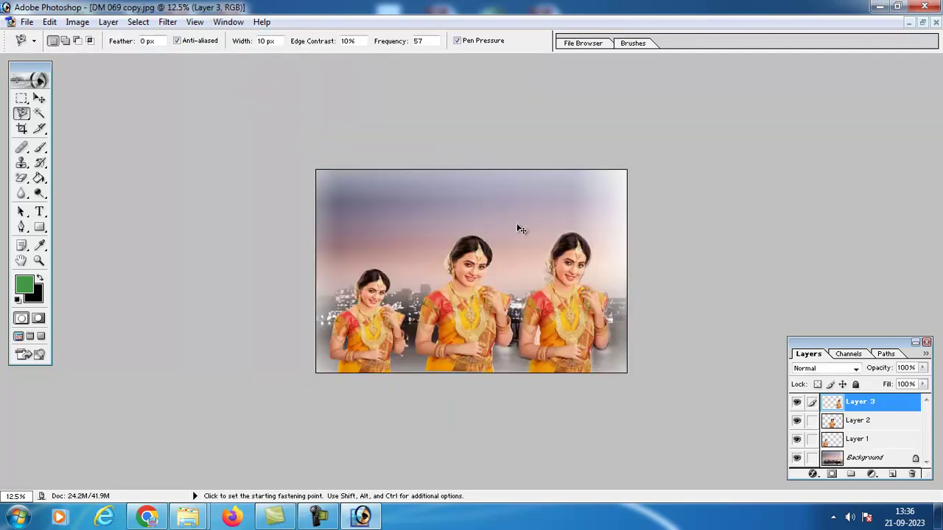
key(ctrl+v)
Move the newly pasted woman above the small Layer 1 woman and show the bounding box.
click(22, 98)
click(40, 99)
drag(468, 280, 367, 223)
click(130, 43)
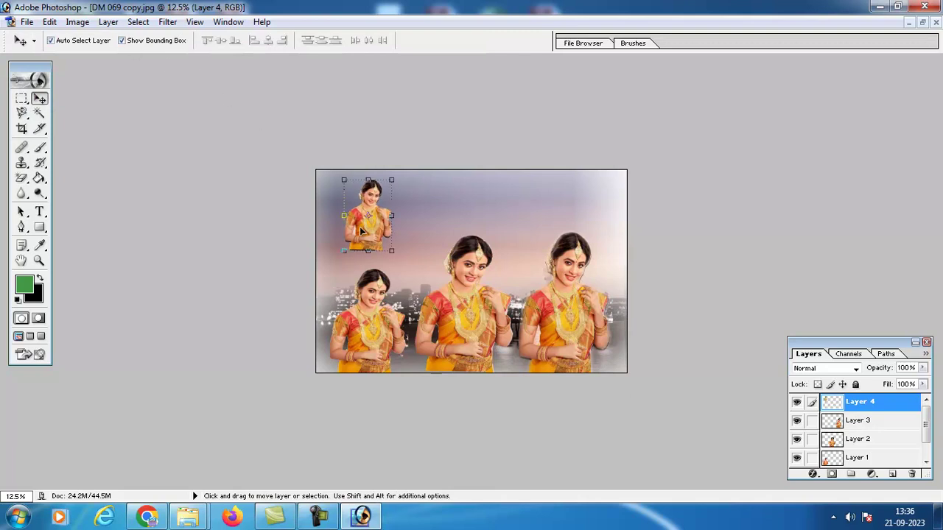
Scale the Layer 4 woman to about 167.4% width and 156.1% height and inspect her cut-out edges.
drag(393, 254, 423, 292)
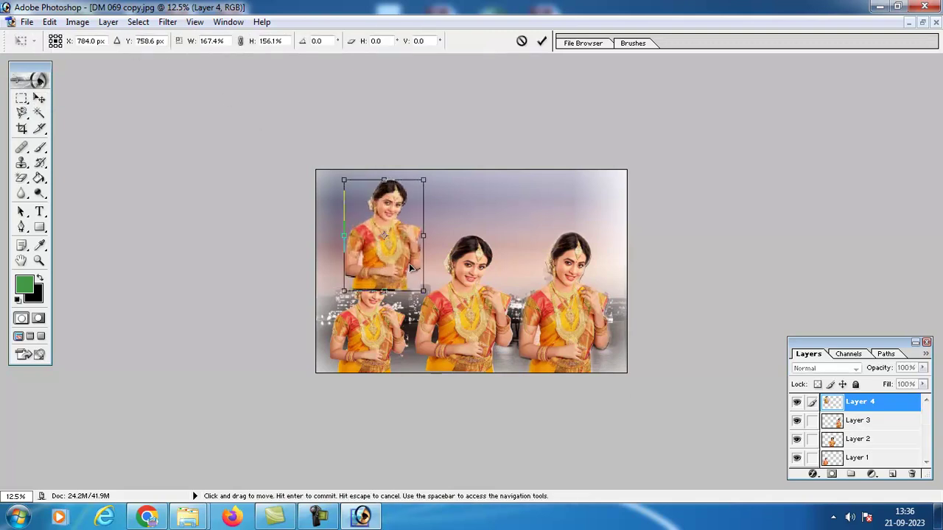
key(Return)
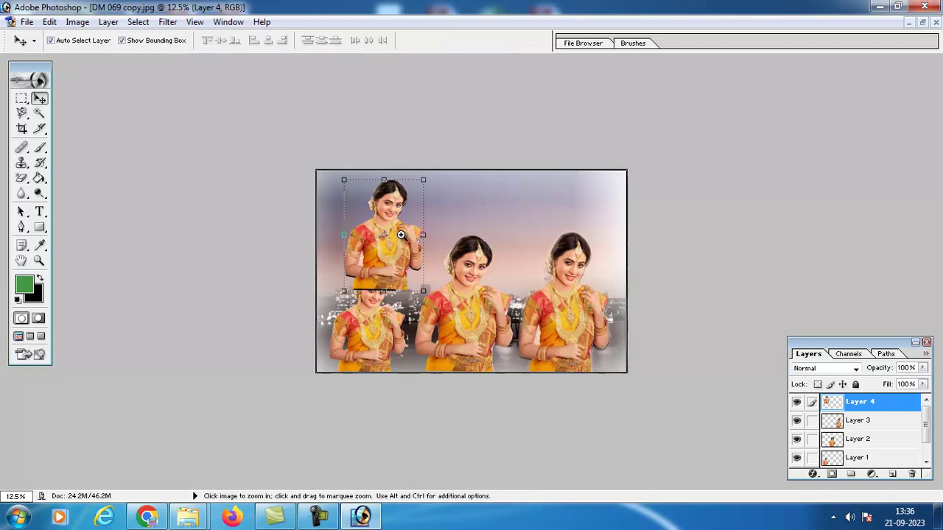
key(ctrl+plus)
key(ctrl+plus)
key(ctrl+plus)
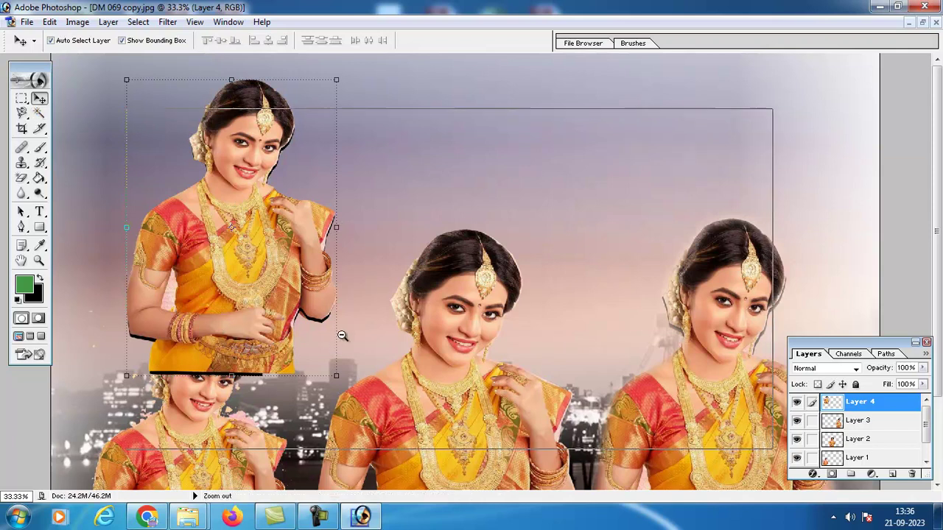
key(ctrl+minus)
key(ctrl+minus)
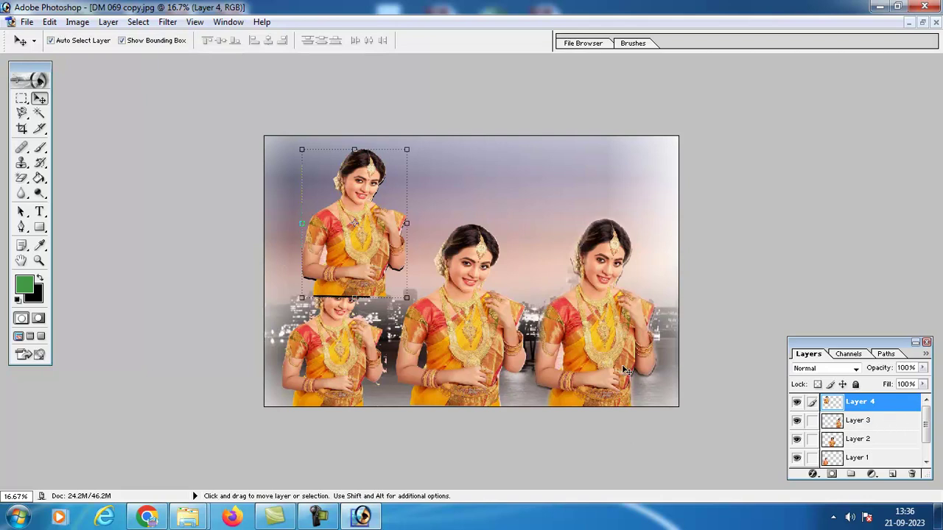
Move the Layer 4 woman up above the Layer 1 woman and scale her to about 75.1% width and 76.8% height.
key(ctrl+d)
drag(360, 249, 388, 228)
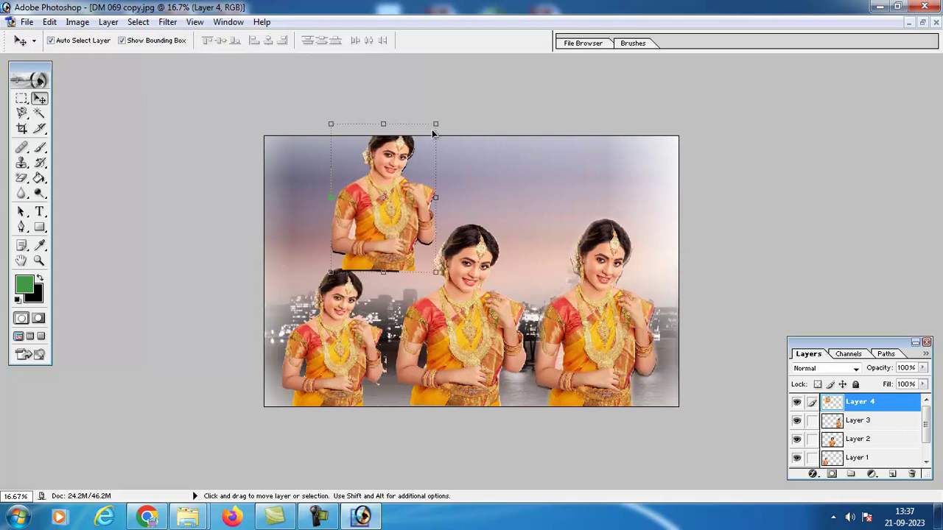
drag(437, 124, 410, 158)
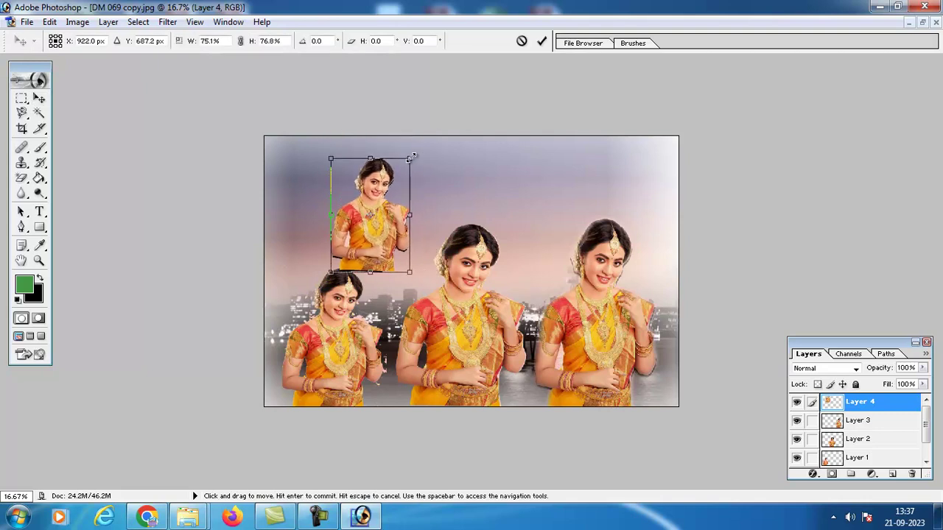
double_click(383, 176)
Lower the opacity of the small Layer 1 woman to 52%.
click(330, 334)
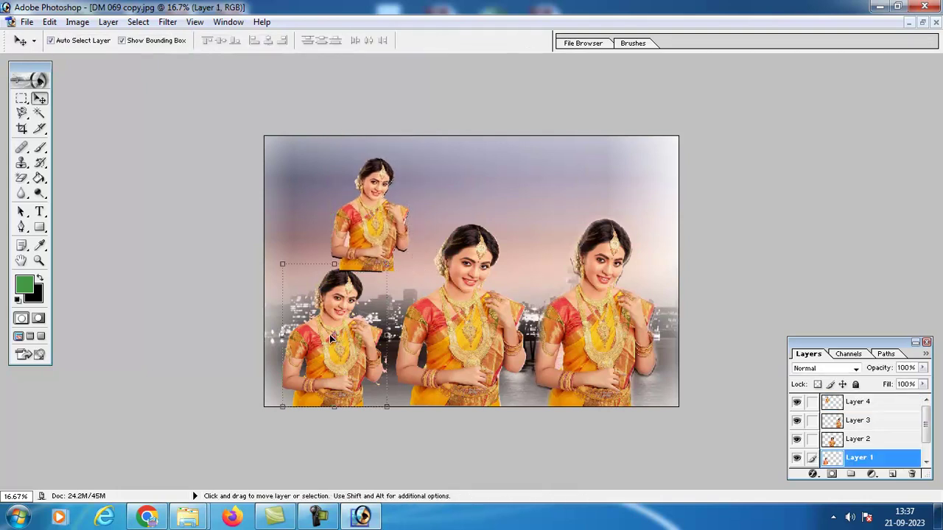
click(923, 368)
drag(924, 381, 887, 384)
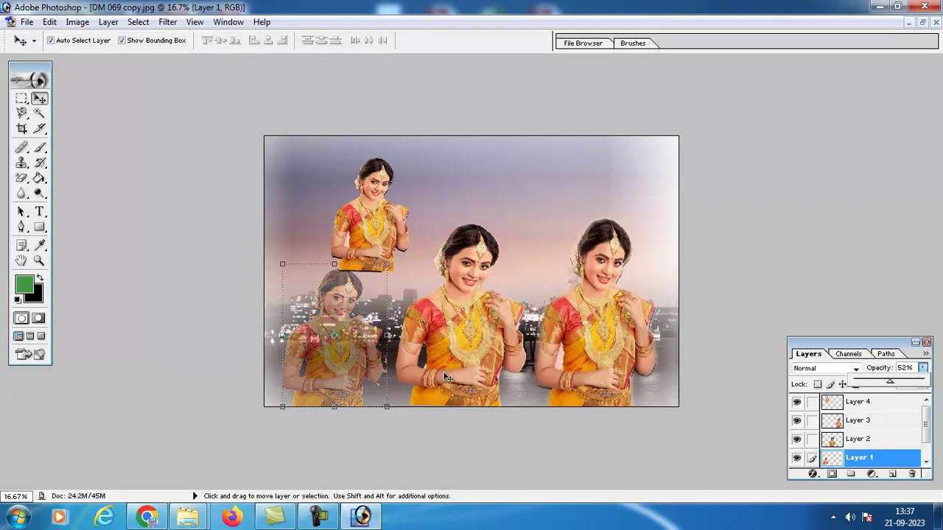
Reduce the opacity of the middle woman on Layer 2 so the harbour lights show through her.
click(455, 328)
click(923, 369)
click(899, 384)
drag(897, 385, 889, 384)
Lower the opacity of the Layer 3 woman to 35%.
click(609, 333)
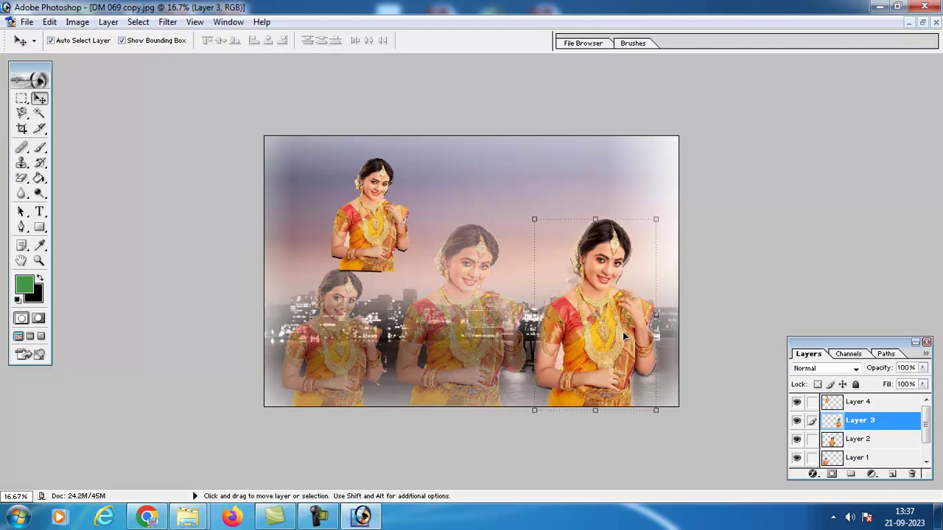
click(922, 368)
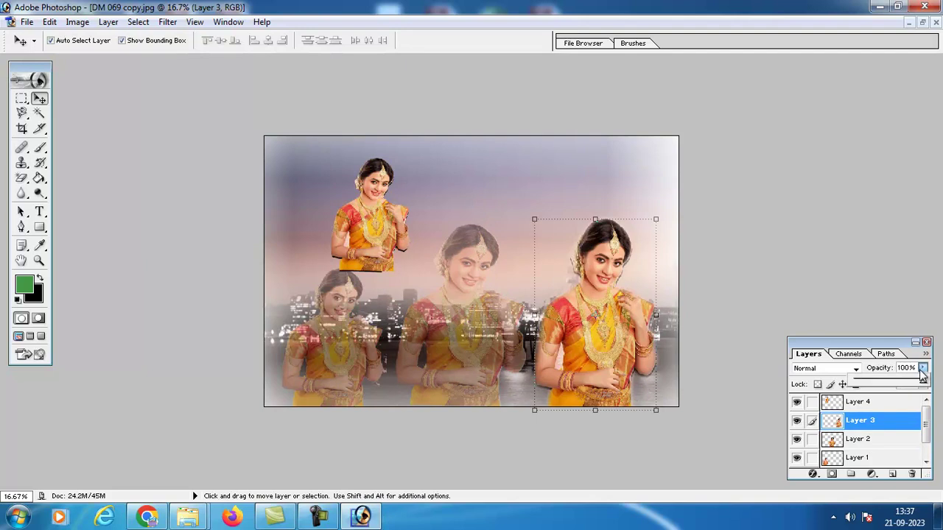
click(896, 384)
drag(891, 386, 877, 384)
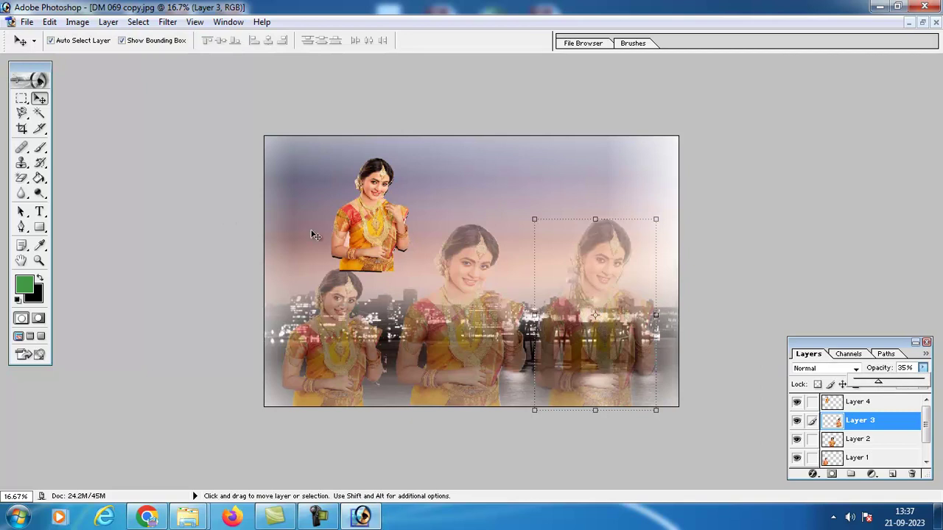
Enlarge the Layer 4 woman down to the image's lower edge, at about 194.5% width and 217.8% height.
click(369, 234)
drag(409, 272, 487, 406)
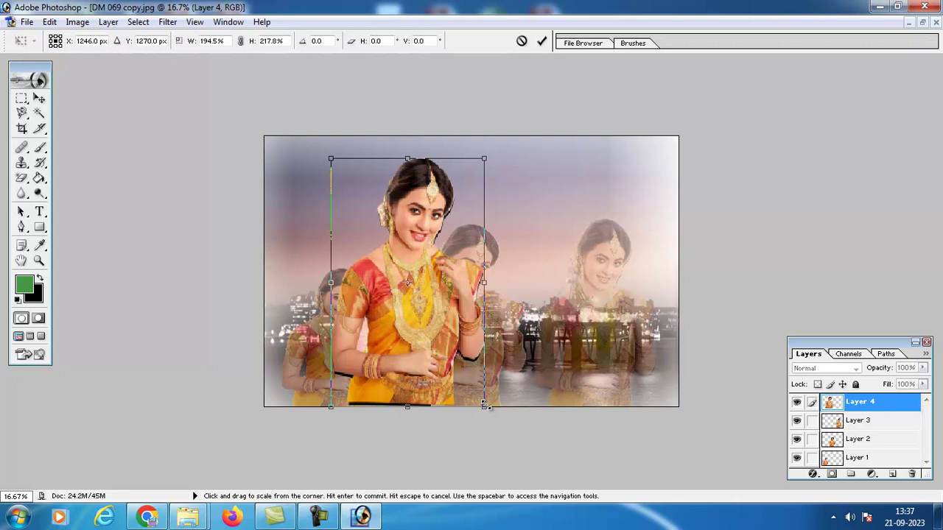
key(Return)
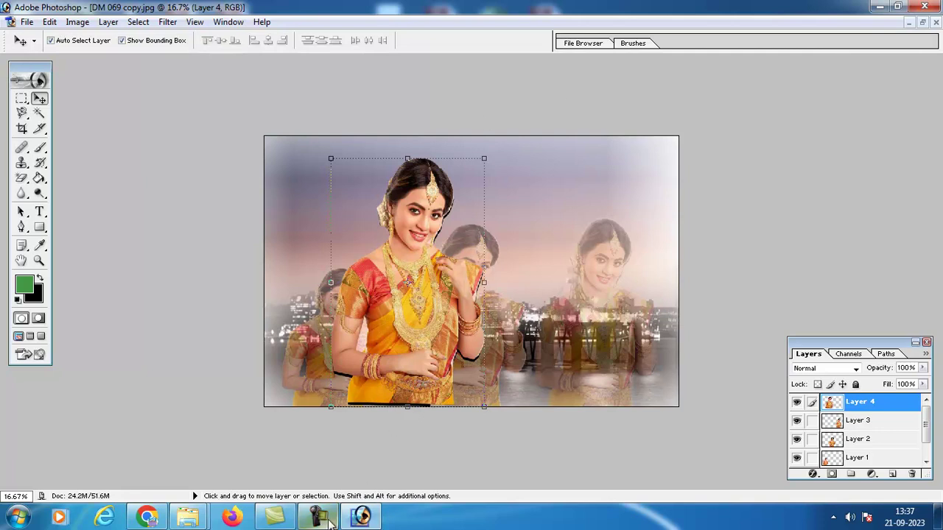
mouse_move(324, 520)
click(27, 21)
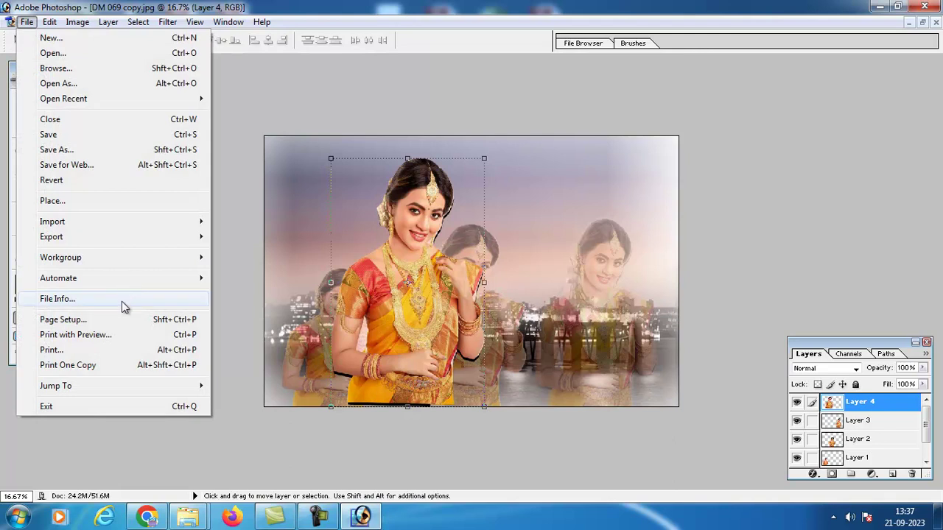
click(328, 519)
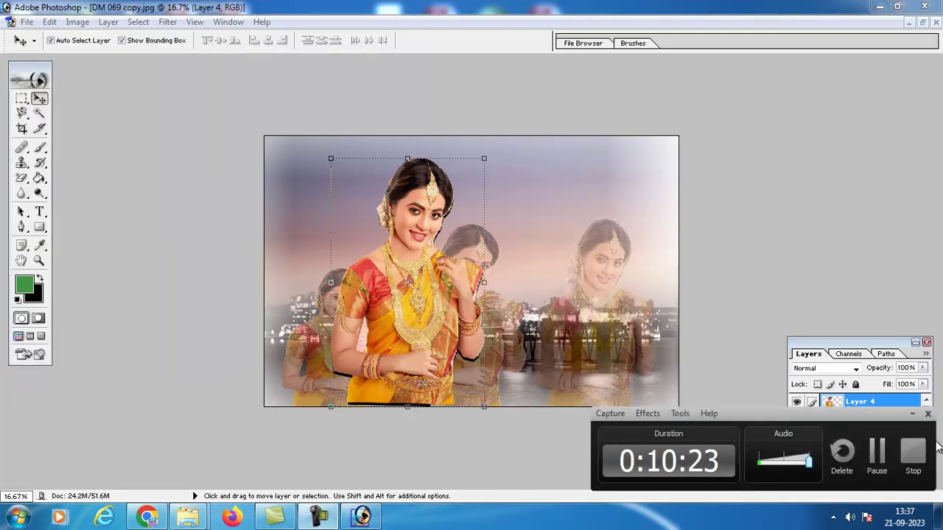